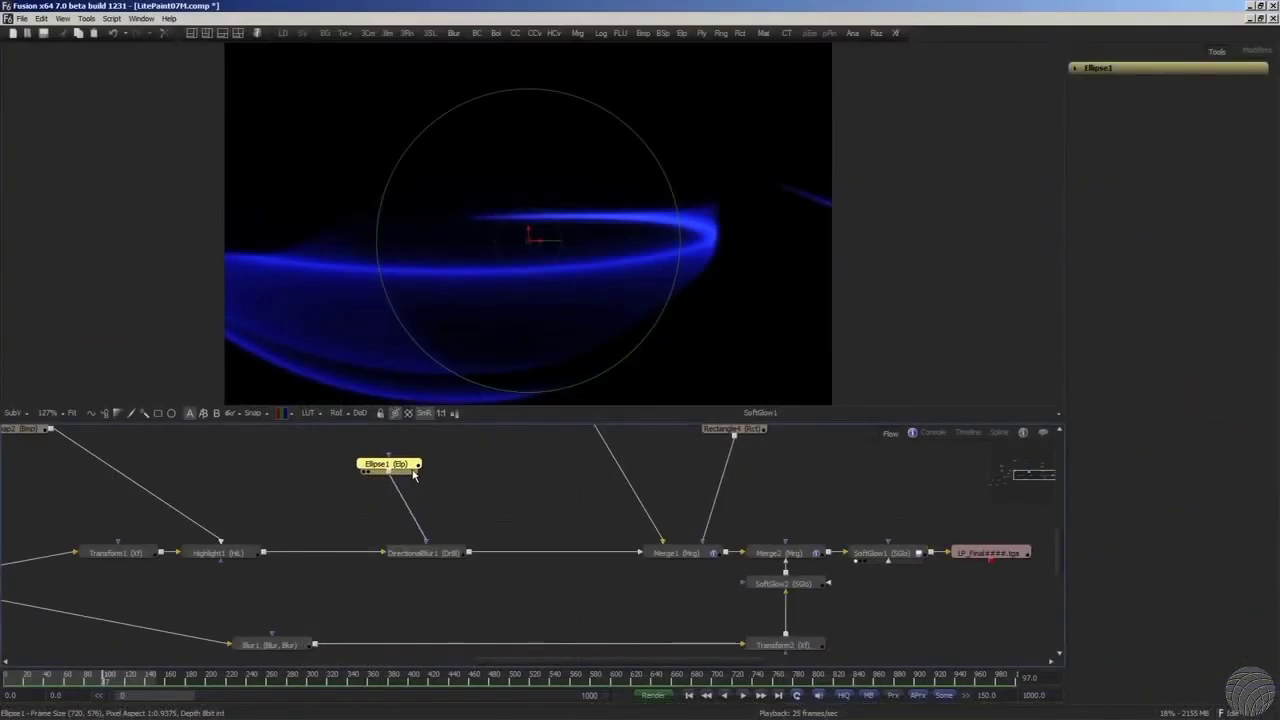
Align Ellipse1 above DirectionalBlur1 and add Rectangle and Ellipse mask tools to the flow.
left_click_drag(414, 476, 448, 461)
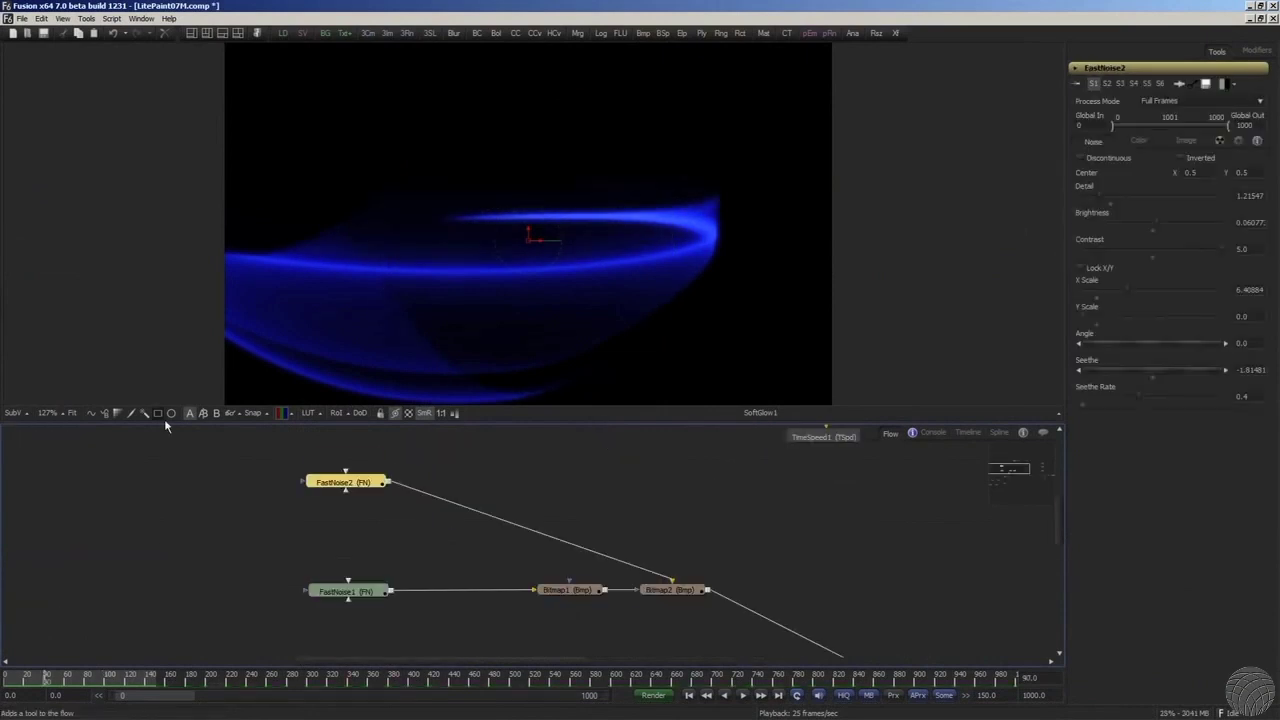
left_click(158, 414)
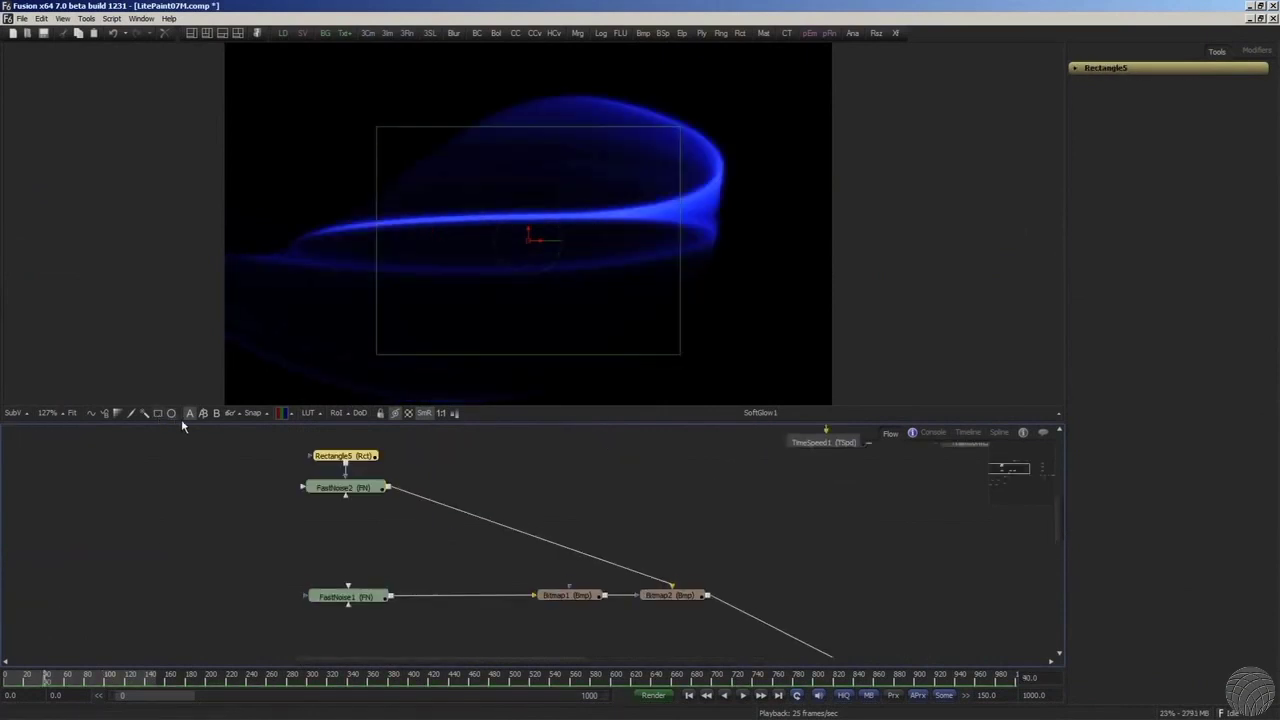
left_click(180, 419)
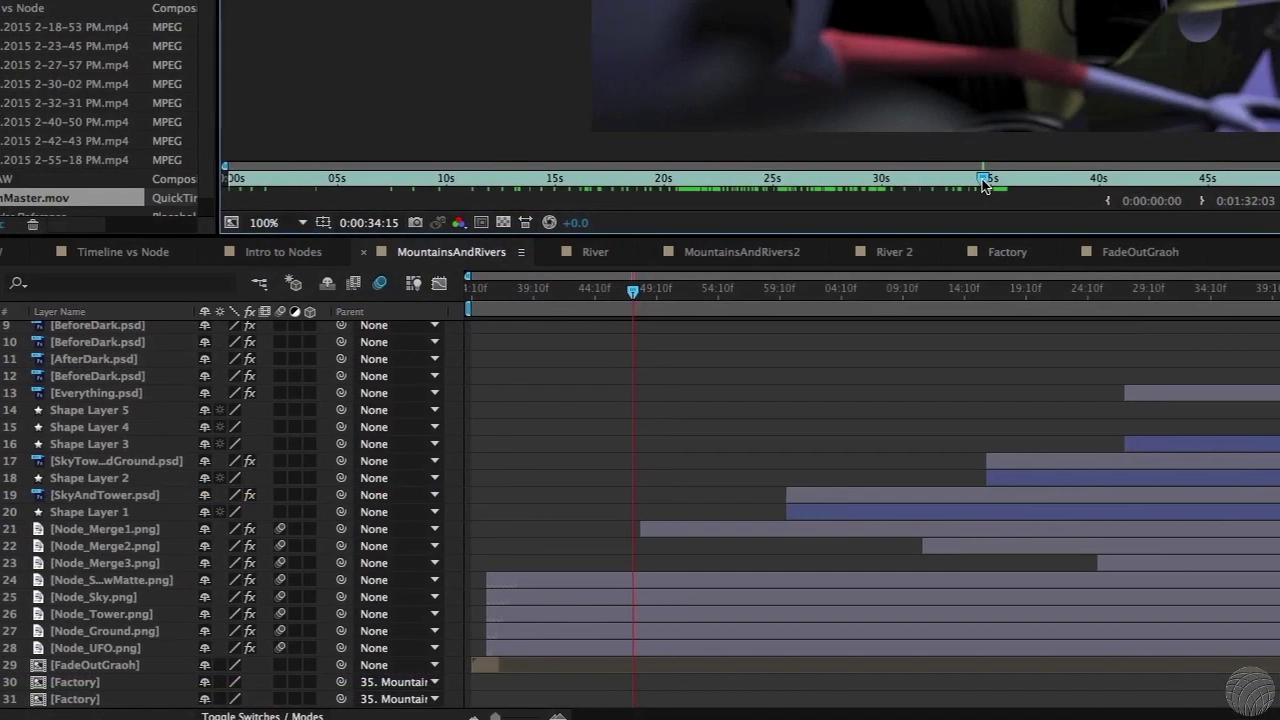
Scrub the footage preview from 0:00:34:15 ahead to 0:00:40:13.
left_click_drag(984, 185, 1009, 185)
left_click_drag(825, 185, 927, 190)
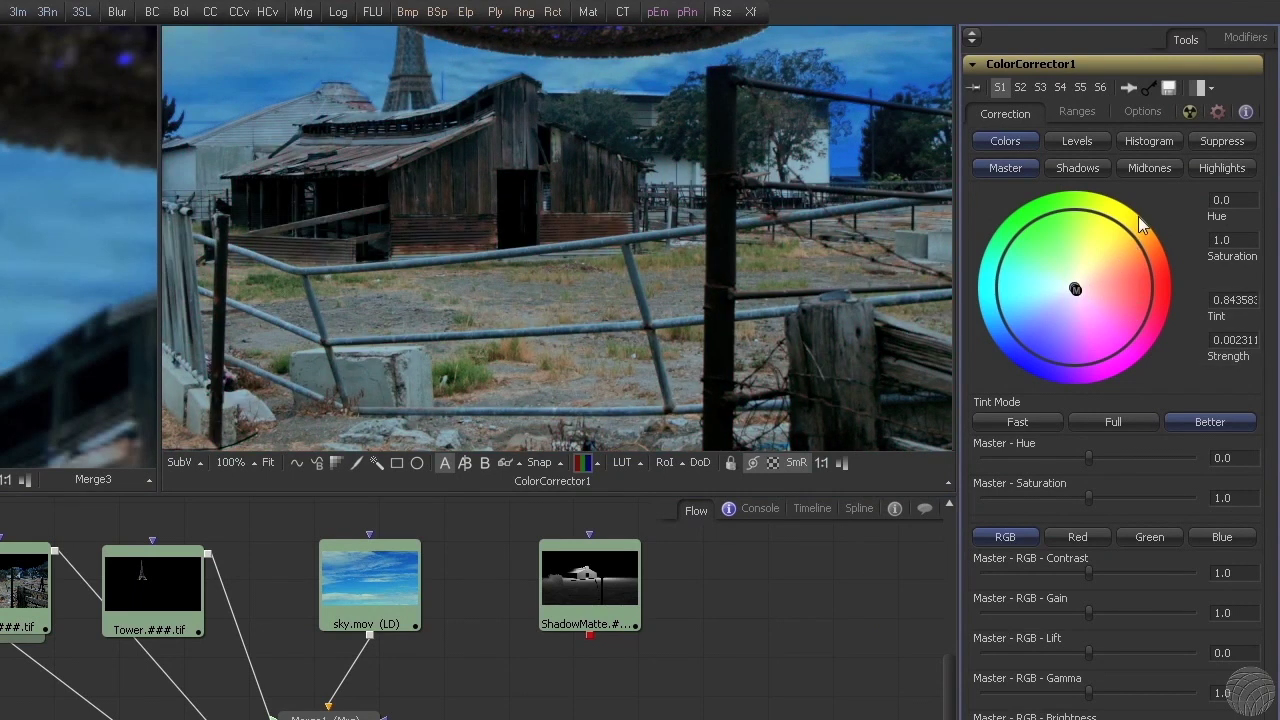
Give ColorCorrector1's shadows a cooler tint, then check its Levels and Suppress tabs.
left_click(1077, 168)
left_click(1077, 291)
left_click_drag(1077, 298, 1078, 296)
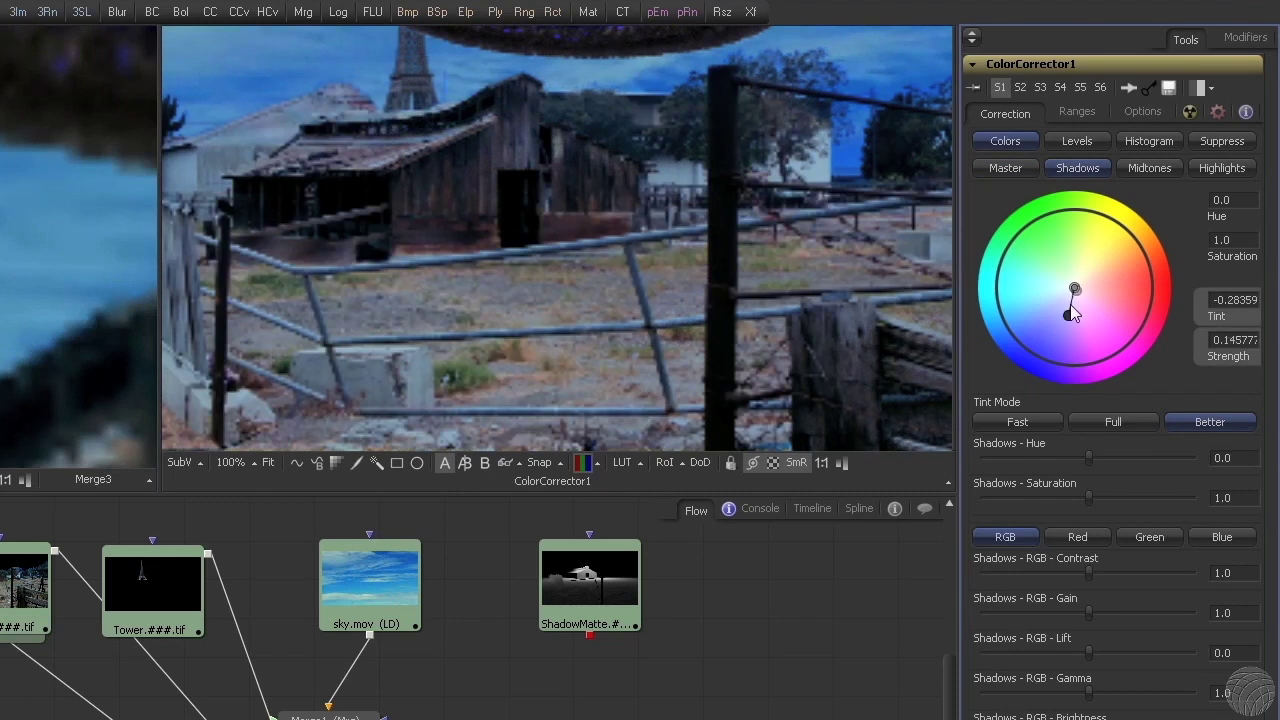
left_click(1077, 141)
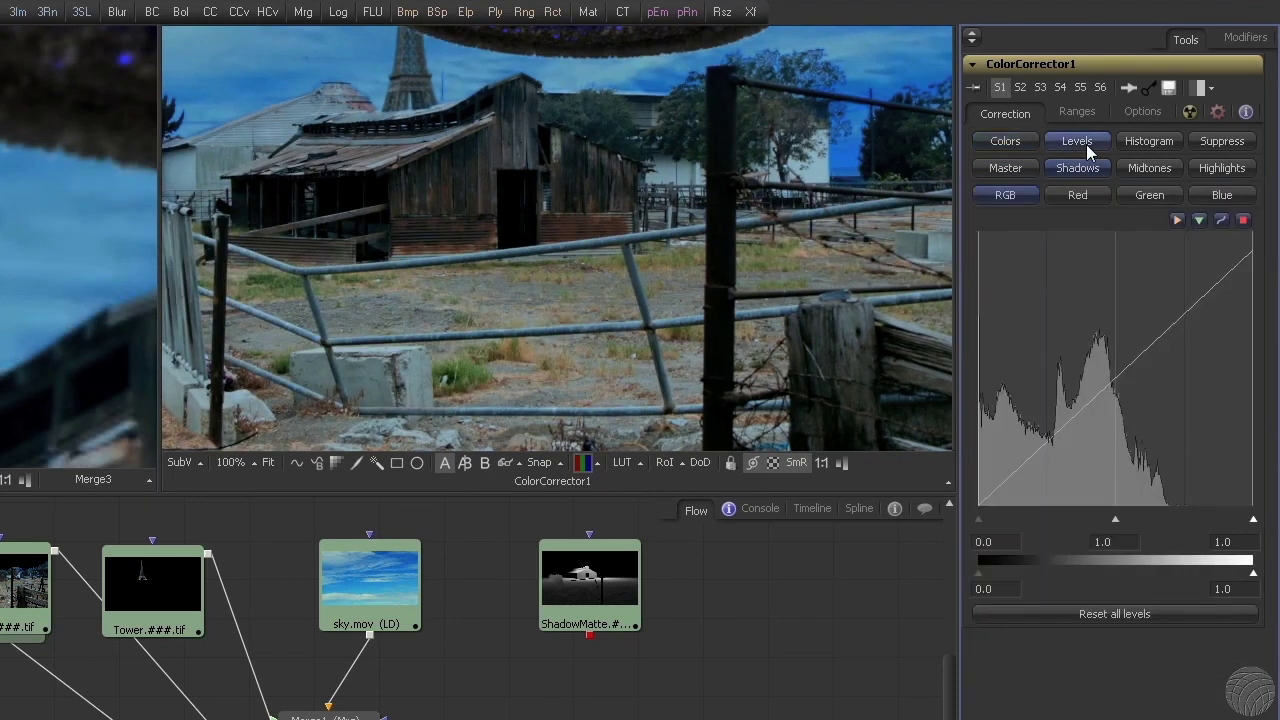
left_click(1216, 148)
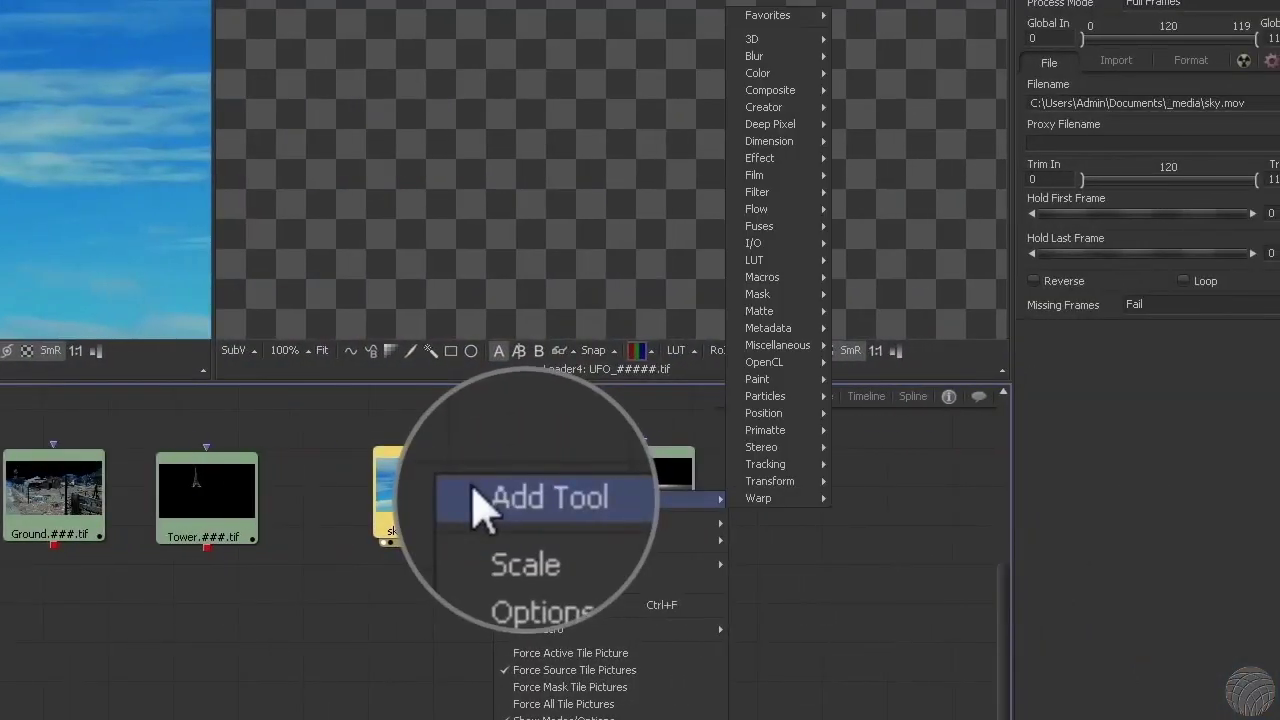
mouse_move(777, 346)
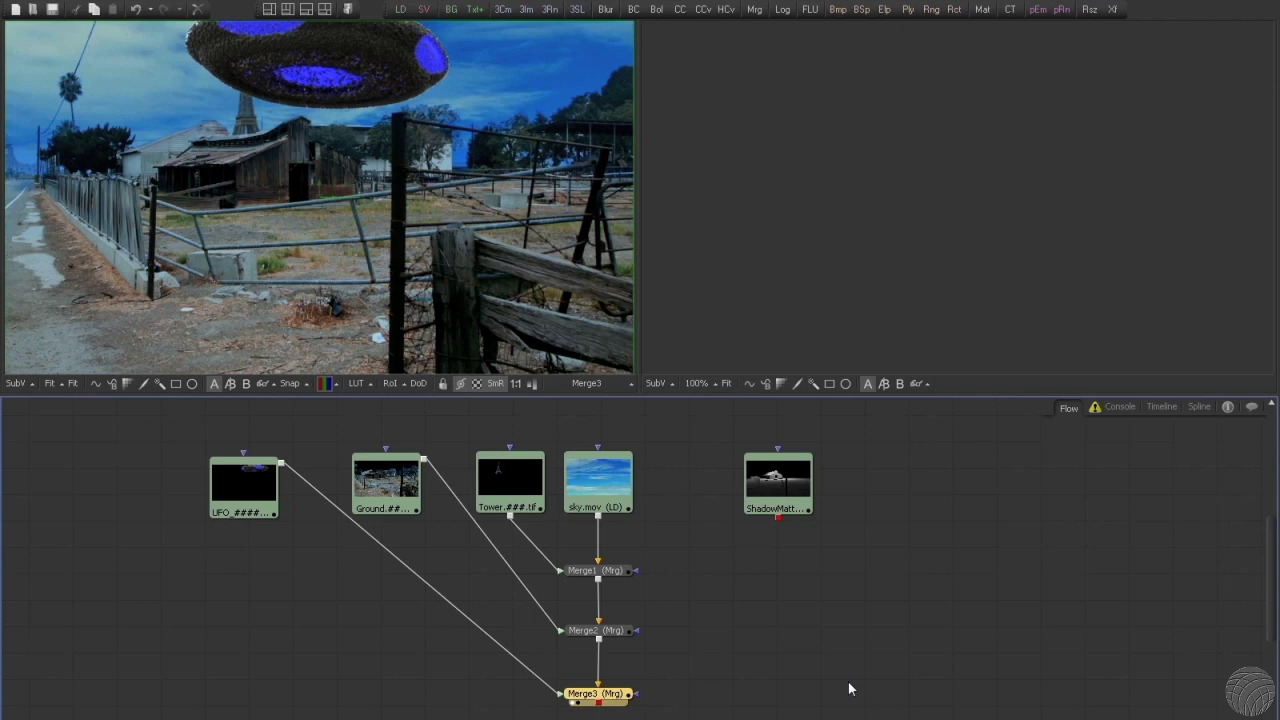
Insert a Color Corrector between the Ground loader and Merge2, and lower its RGB gain.
left_click(400, 490)
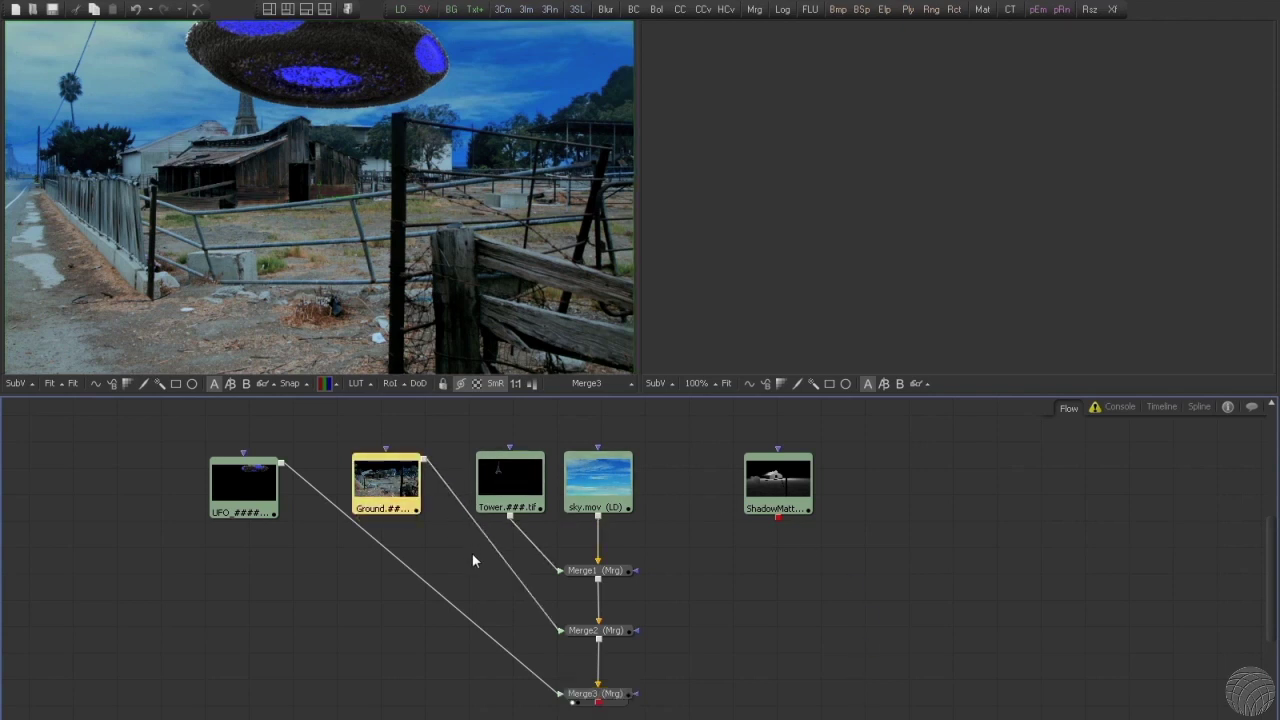
key("ctrl+space")
type("Mergecolo")
key("Down")
key("Return")
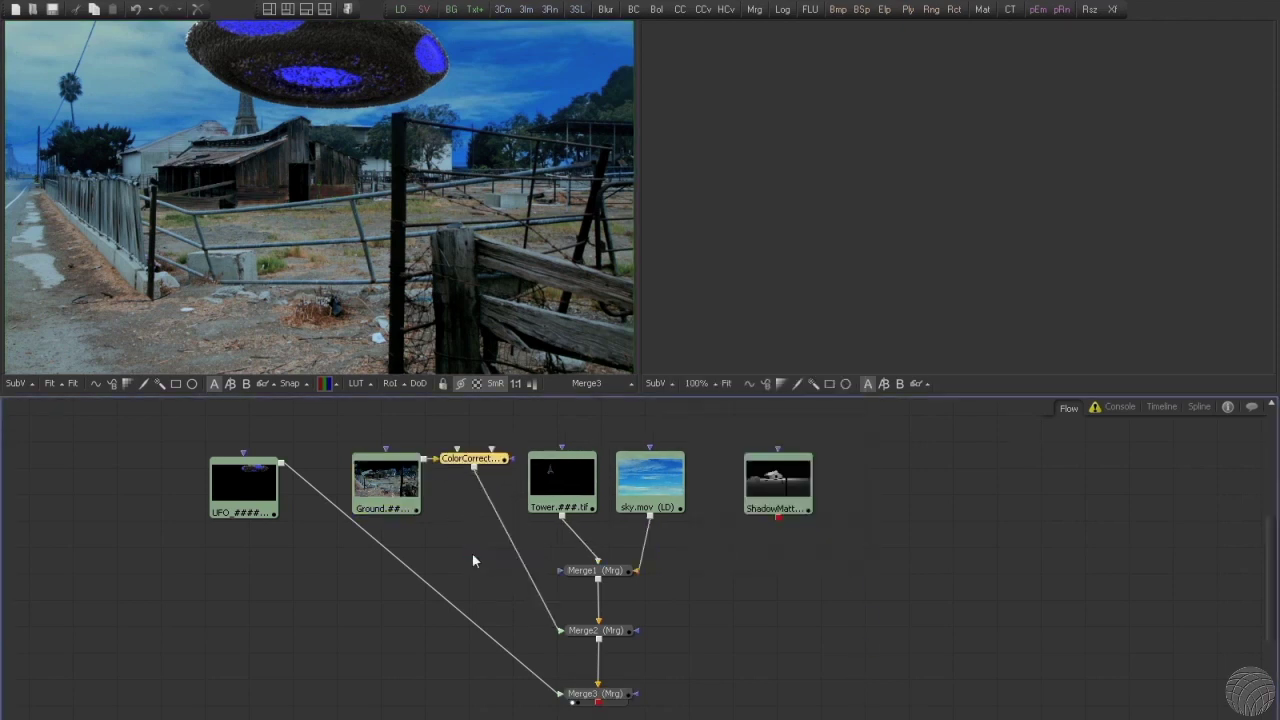
left_click_drag(480, 462, 473, 567)
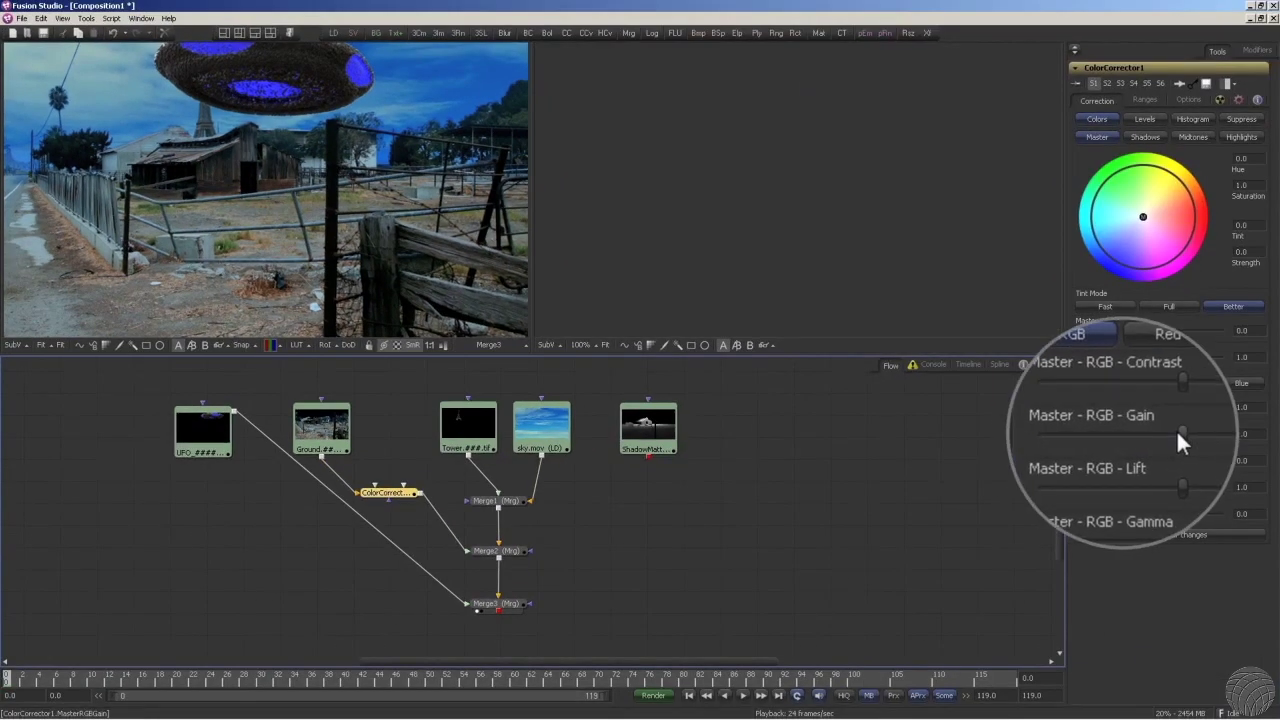
left_click_drag(1176, 429, 1072, 432)
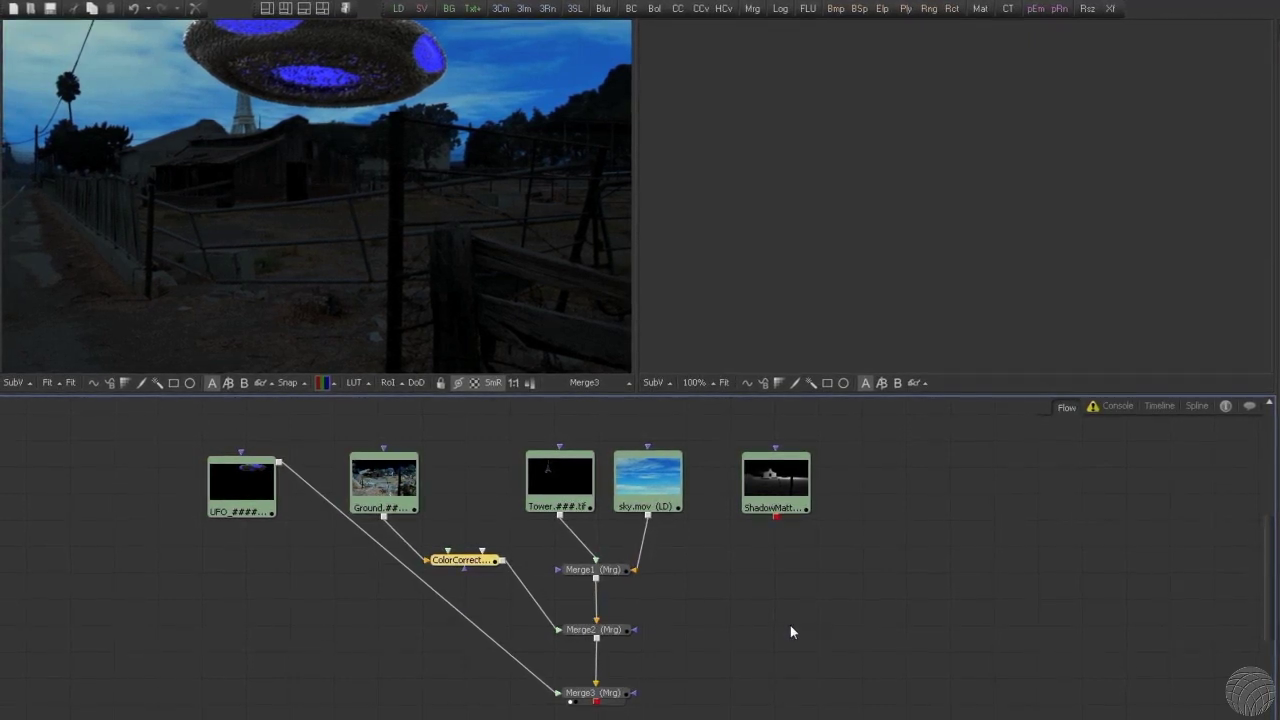
left_click(783, 486)
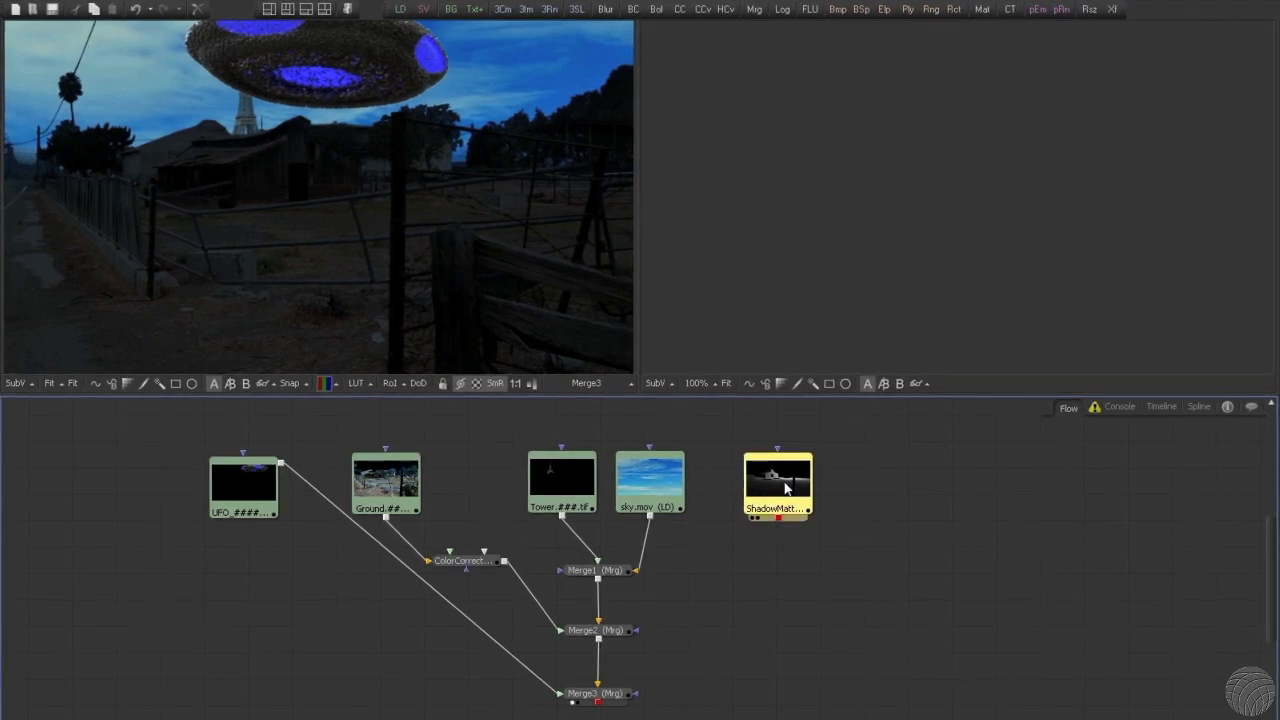
left_click_drag(785, 488, 326, 221)
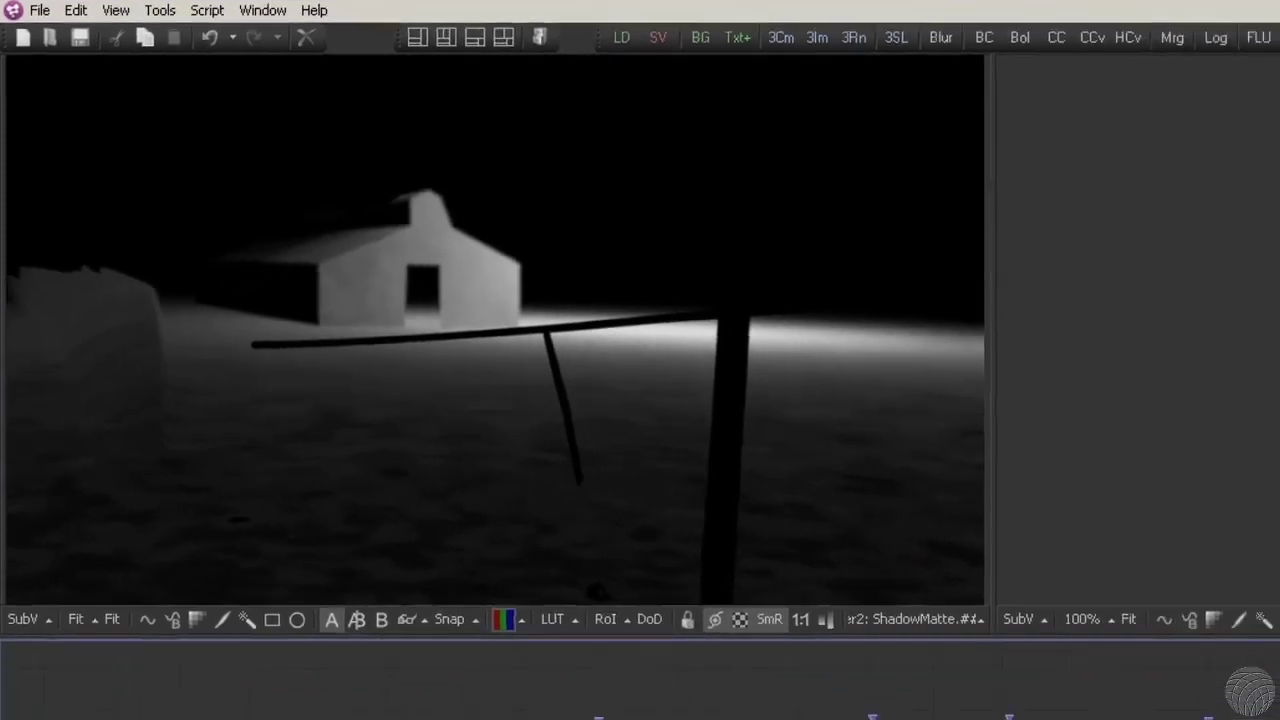
left_click(573, 702)
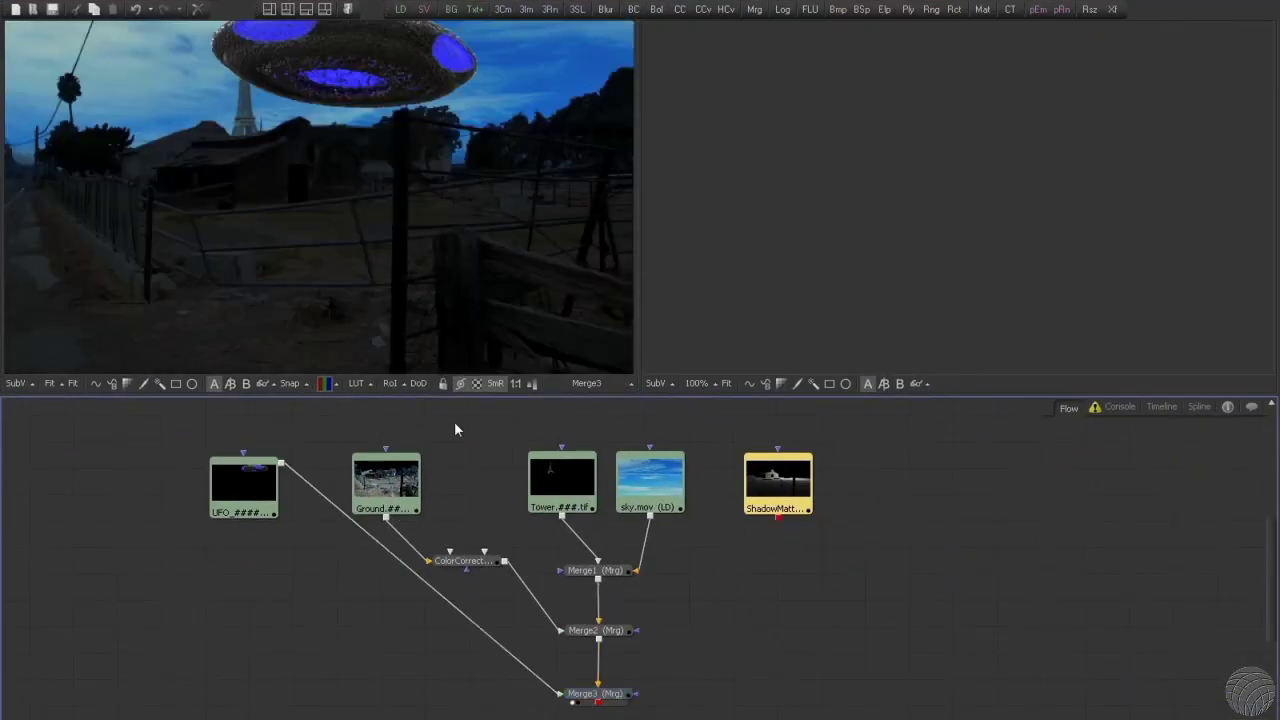
left_click(456, 563)
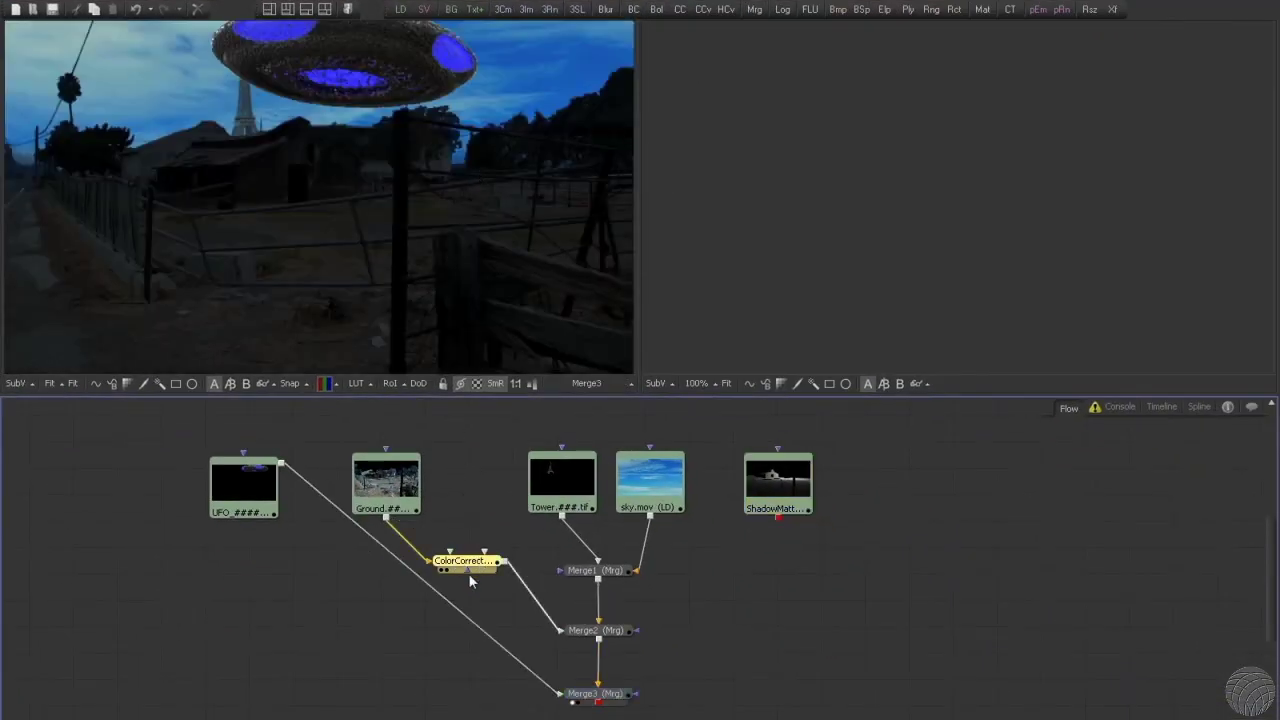
left_click_drag(464, 571, 778, 521)
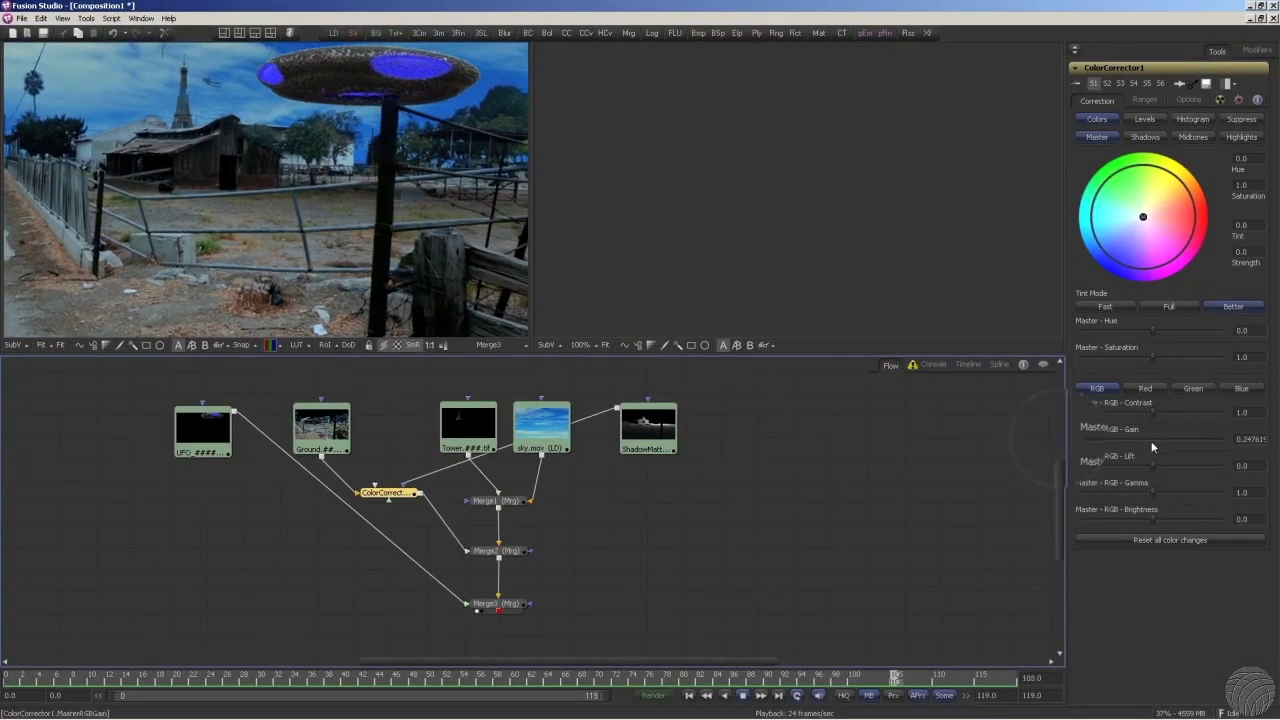
Raise ColorCorrector1's Master RGB Gain to 0.36190.
mouse_move(1093, 442)
left_mouse_down()
mouse_move(1123, 440)
mouse_move(1108, 445)
left_mouse_up()
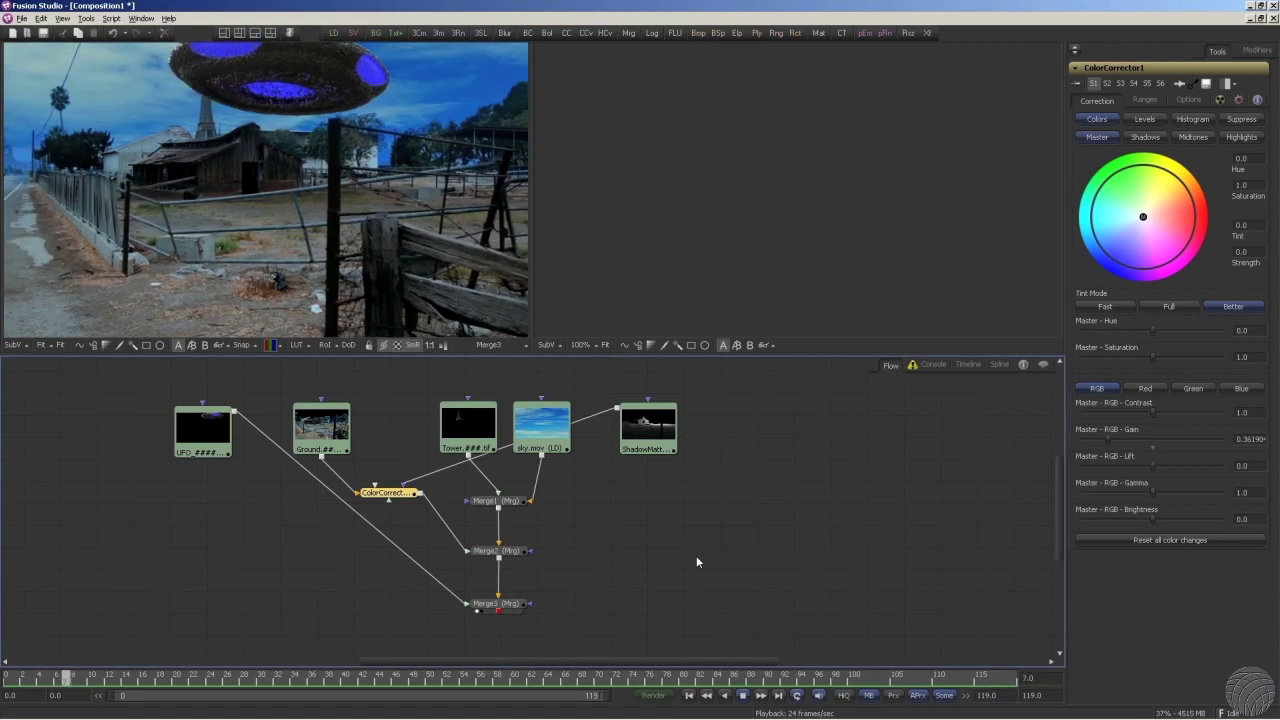
View the UFO, Ground, sky and Tower footage individually, then ColorCorrector1's output.
left_click_drag(203, 430, 222, 242)
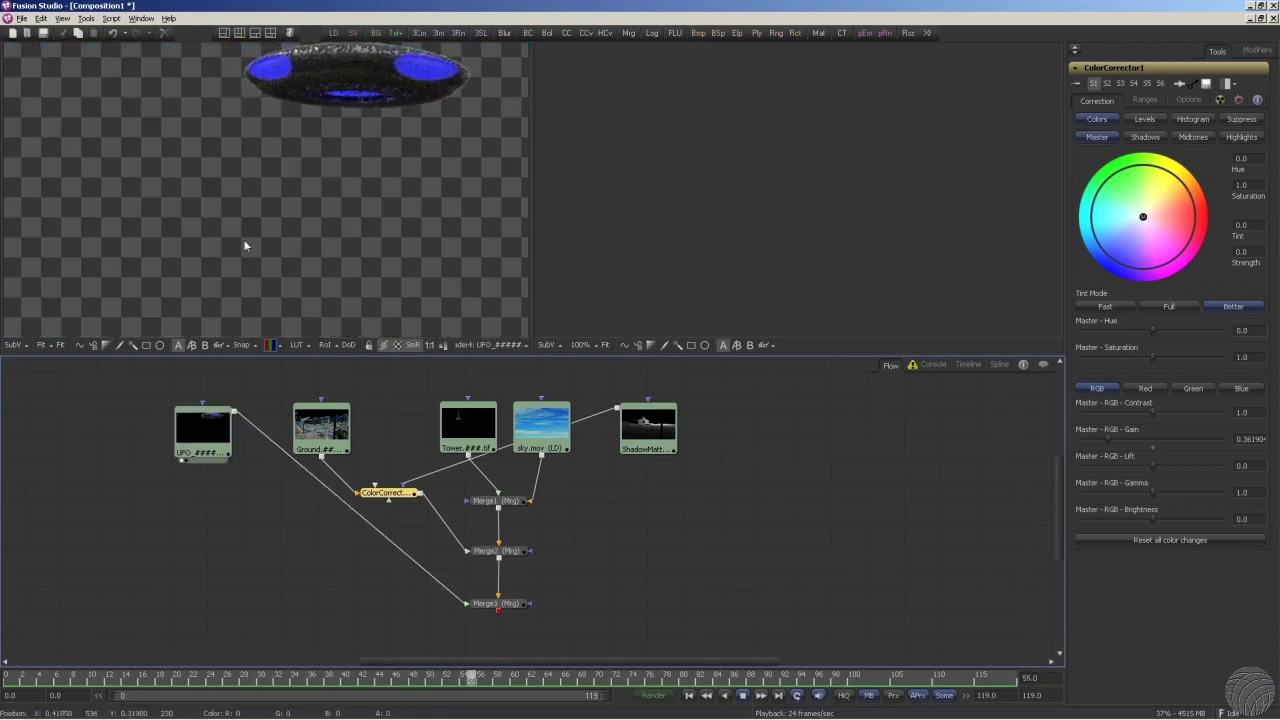
left_click_drag(321, 430, 298, 198)
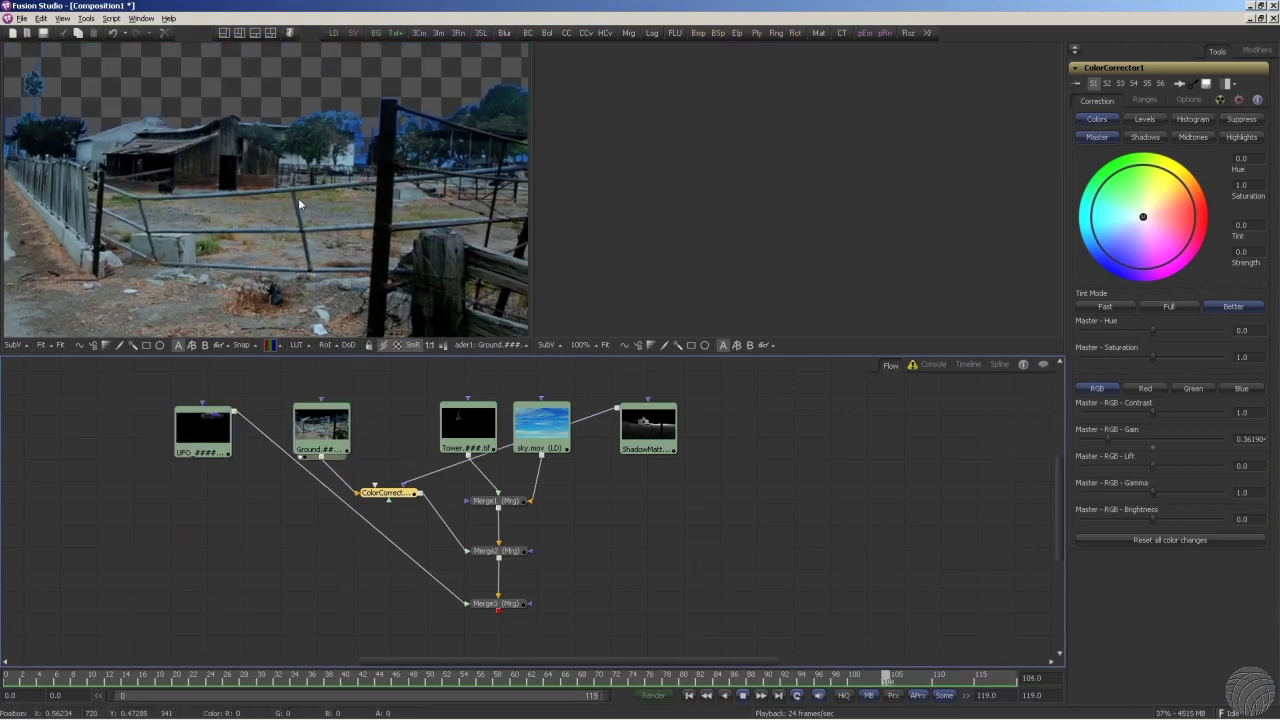
left_click_drag(541, 427, 397, 154)
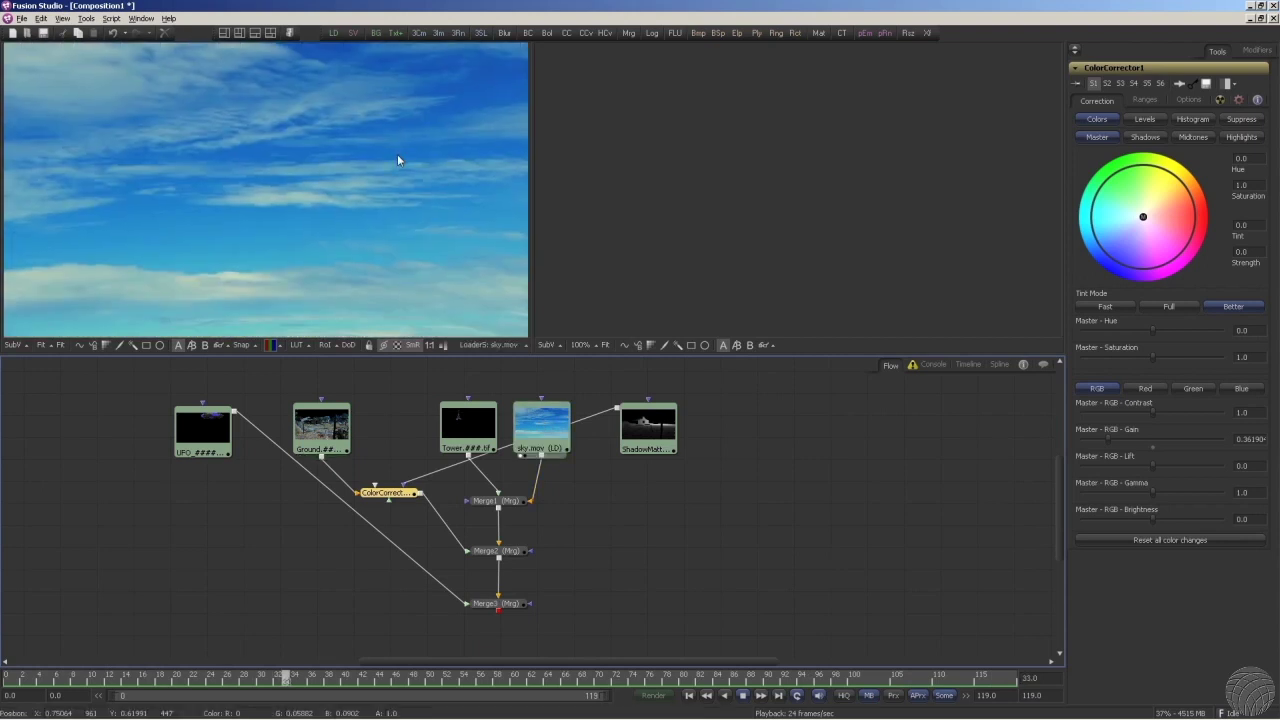
left_click_drag(468, 425, 414, 235)
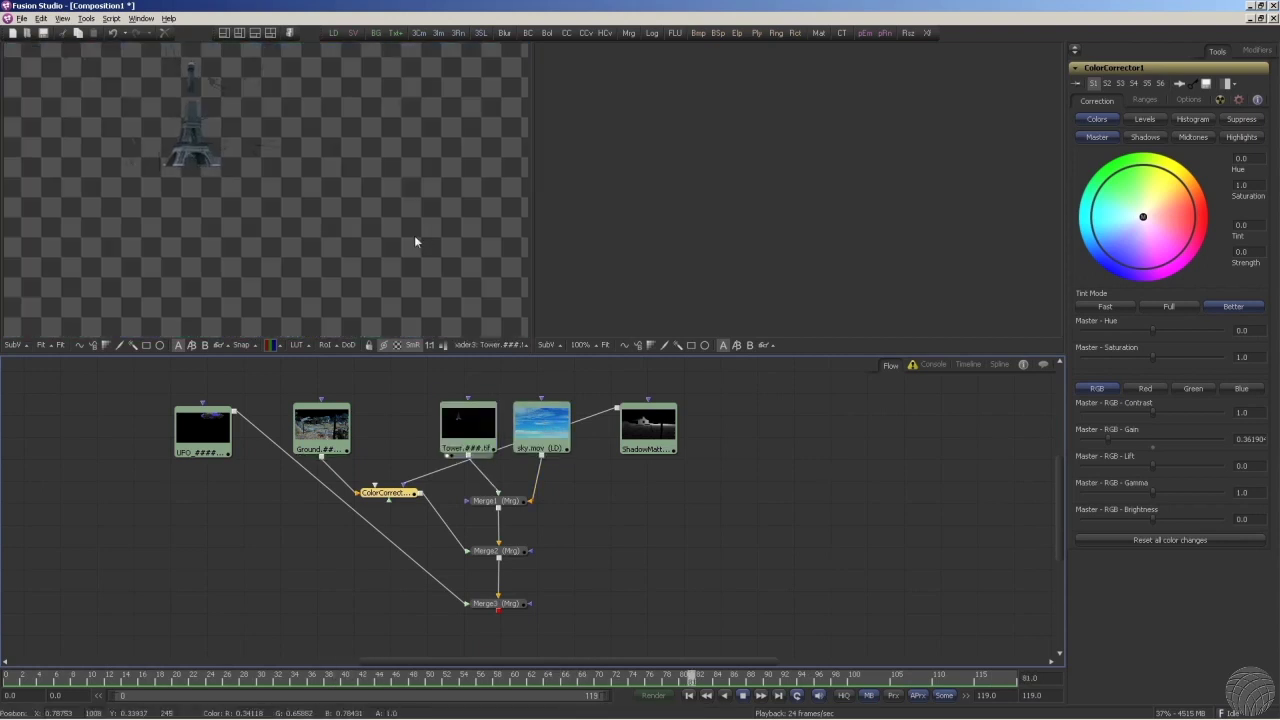
left_click_drag(321, 428, 293, 216)
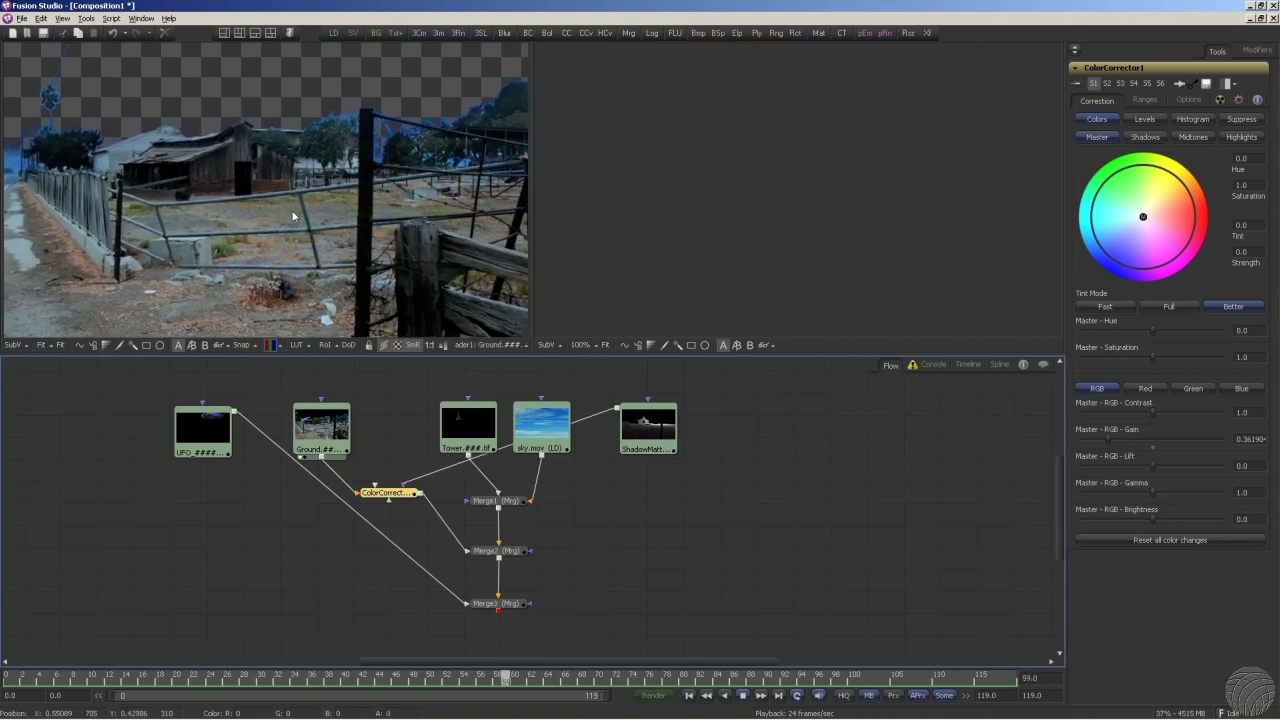
key("1")
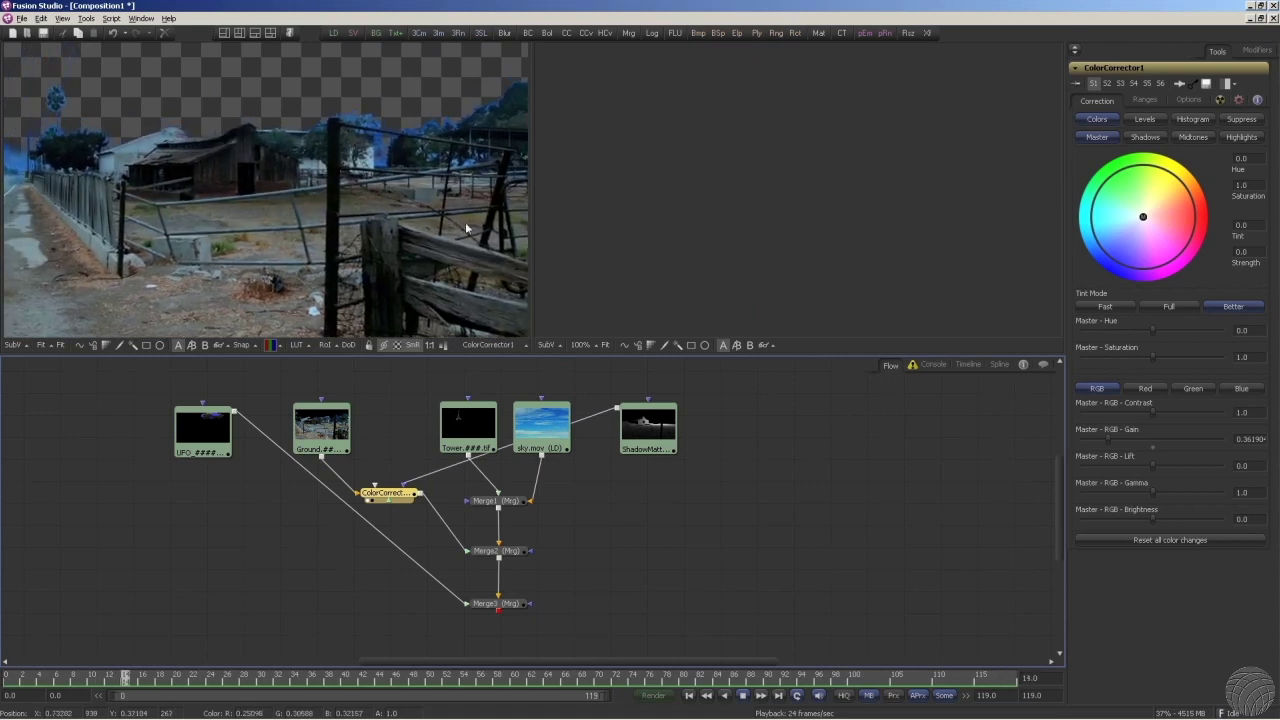
Show Merge1 in the right viewer and the final Merge3 composite in the left.
left_click(497, 500)
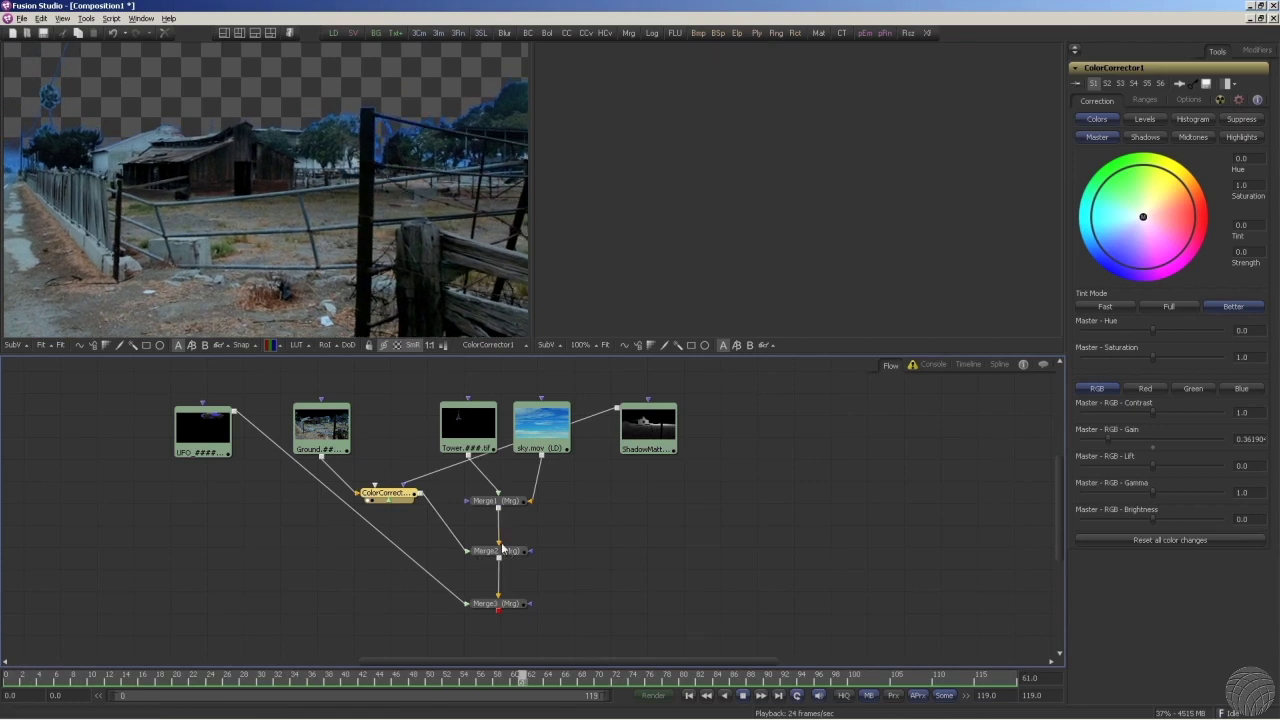
key("2")
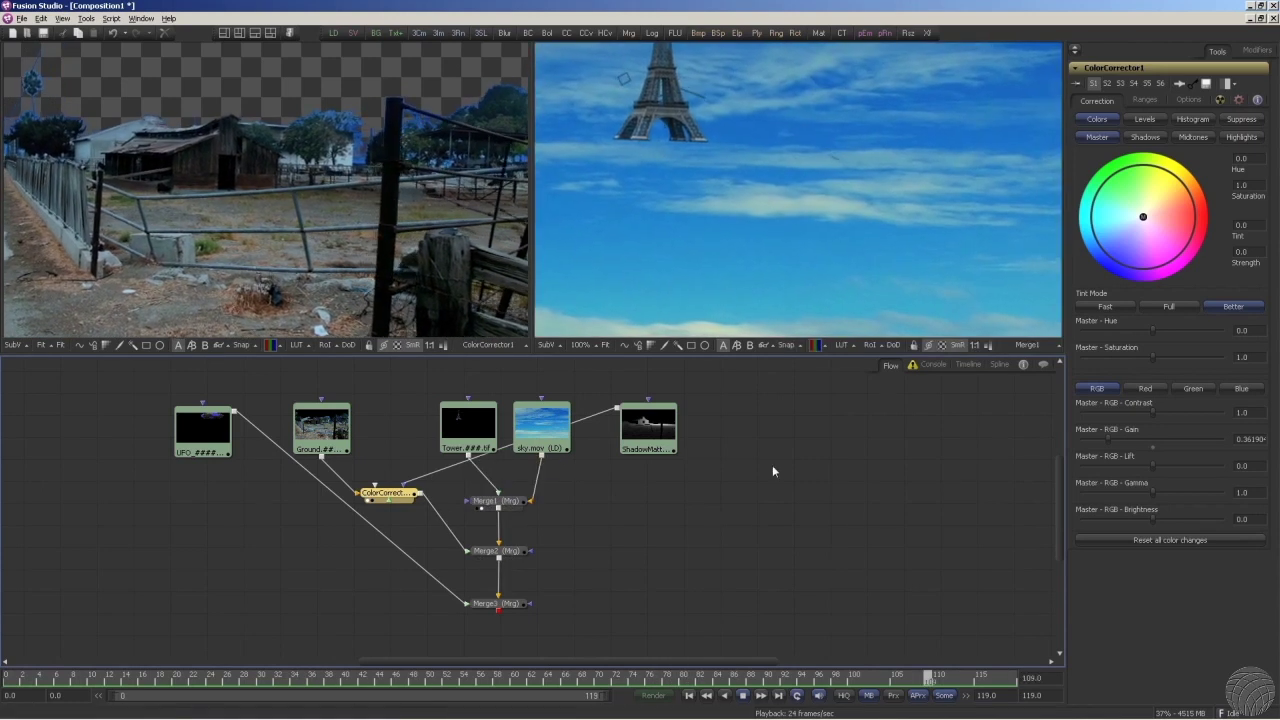
left_click_drag(498, 603, 441, 447)
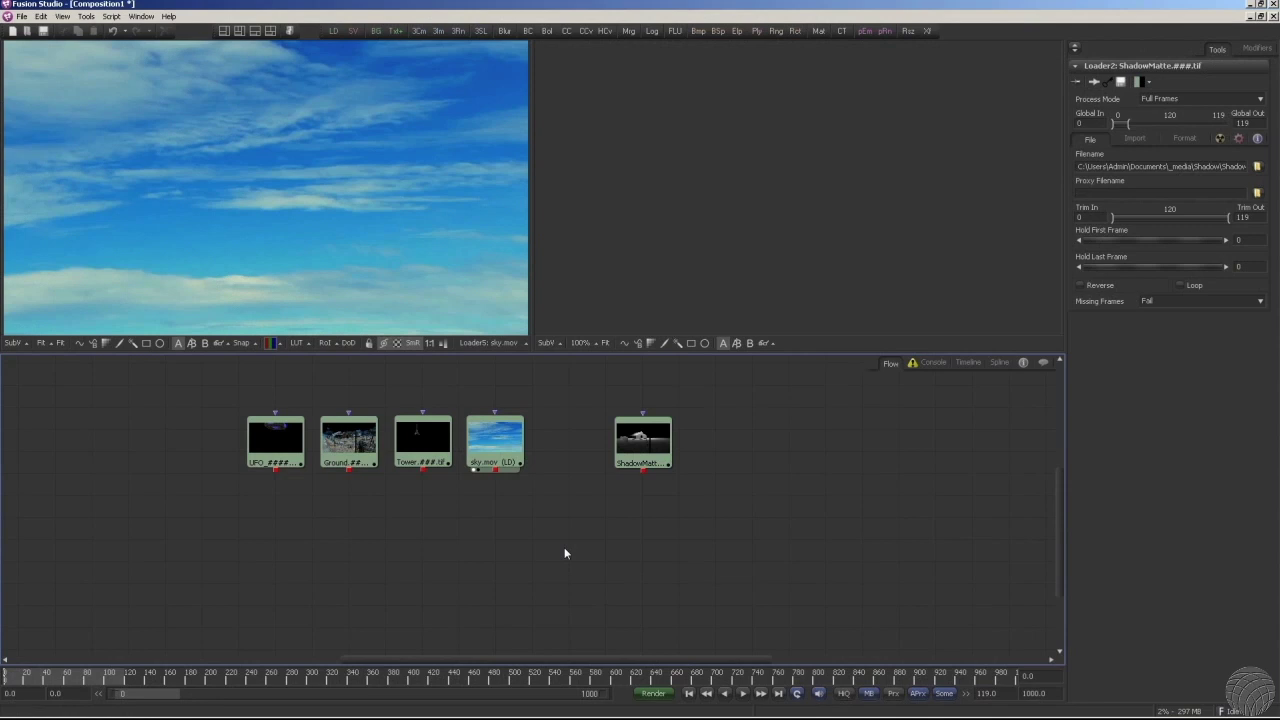
Preview the Ground, Tower, UFO, sky.mov and ShadowMatte loaders in turn, then select sky.mov.
left_click(326, 469)
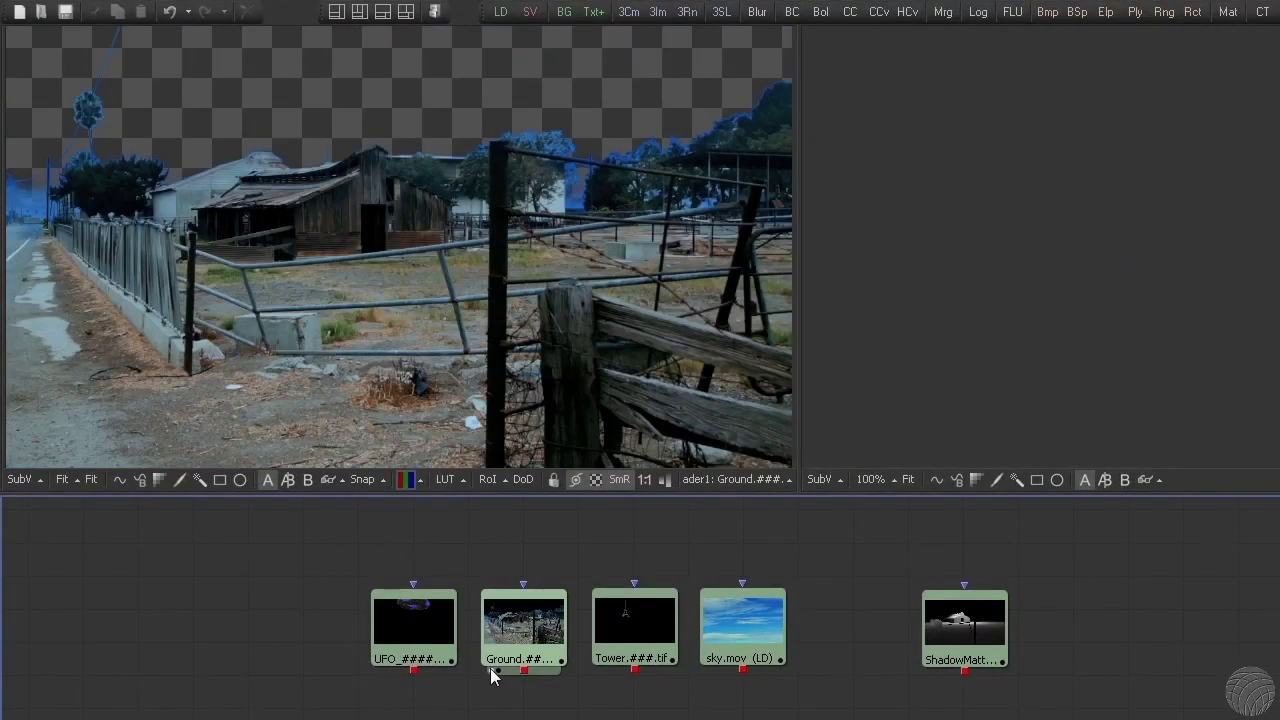
left_click(601, 671)
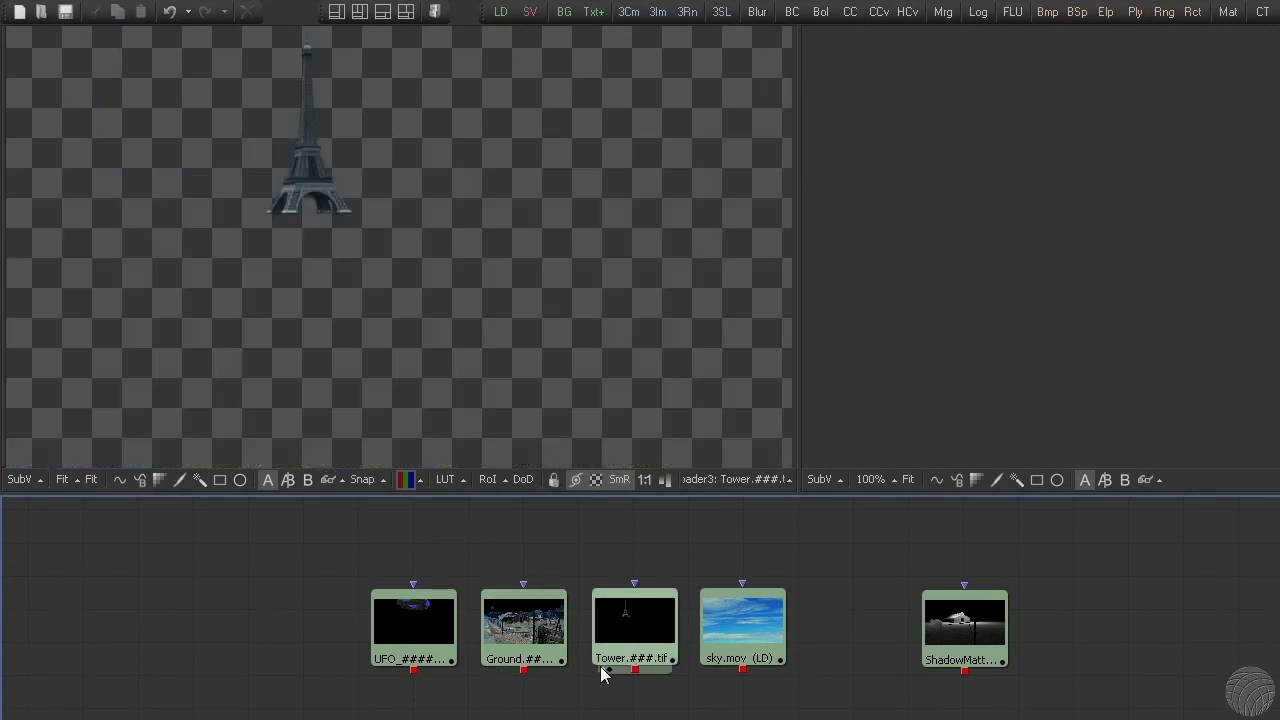
left_click(381, 672)
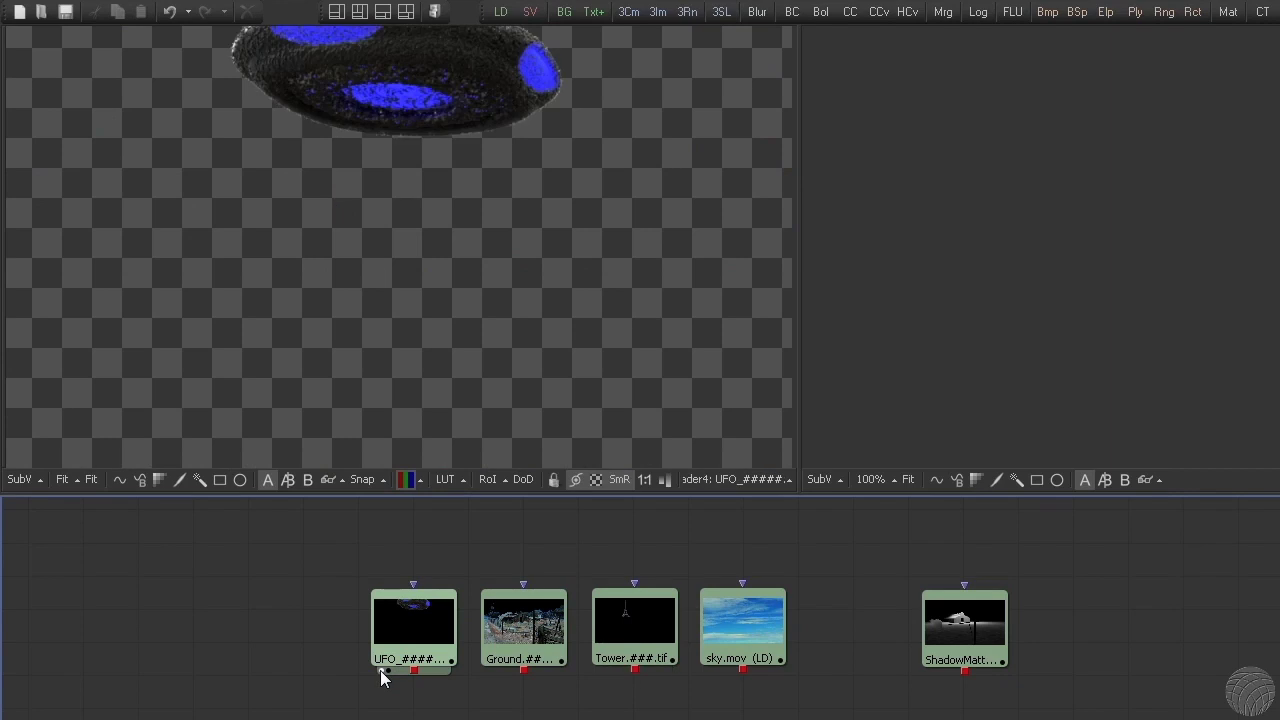
left_click(713, 671)
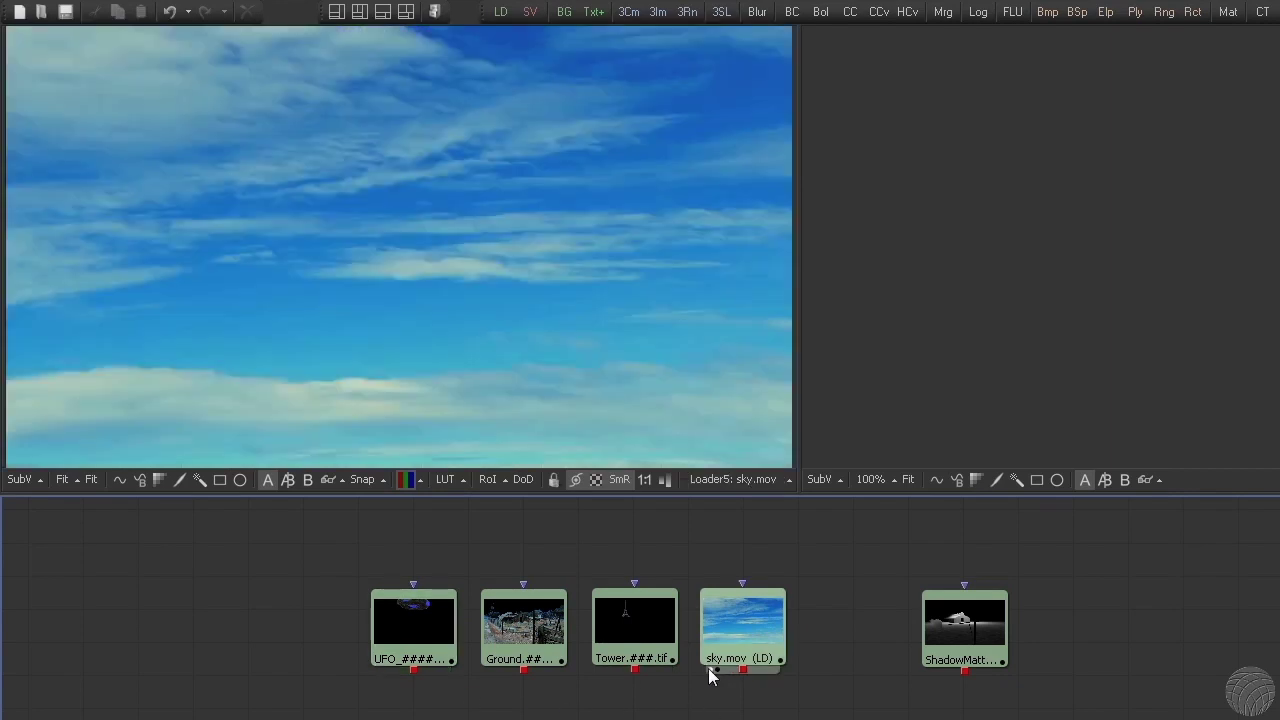
left_click(931, 674)
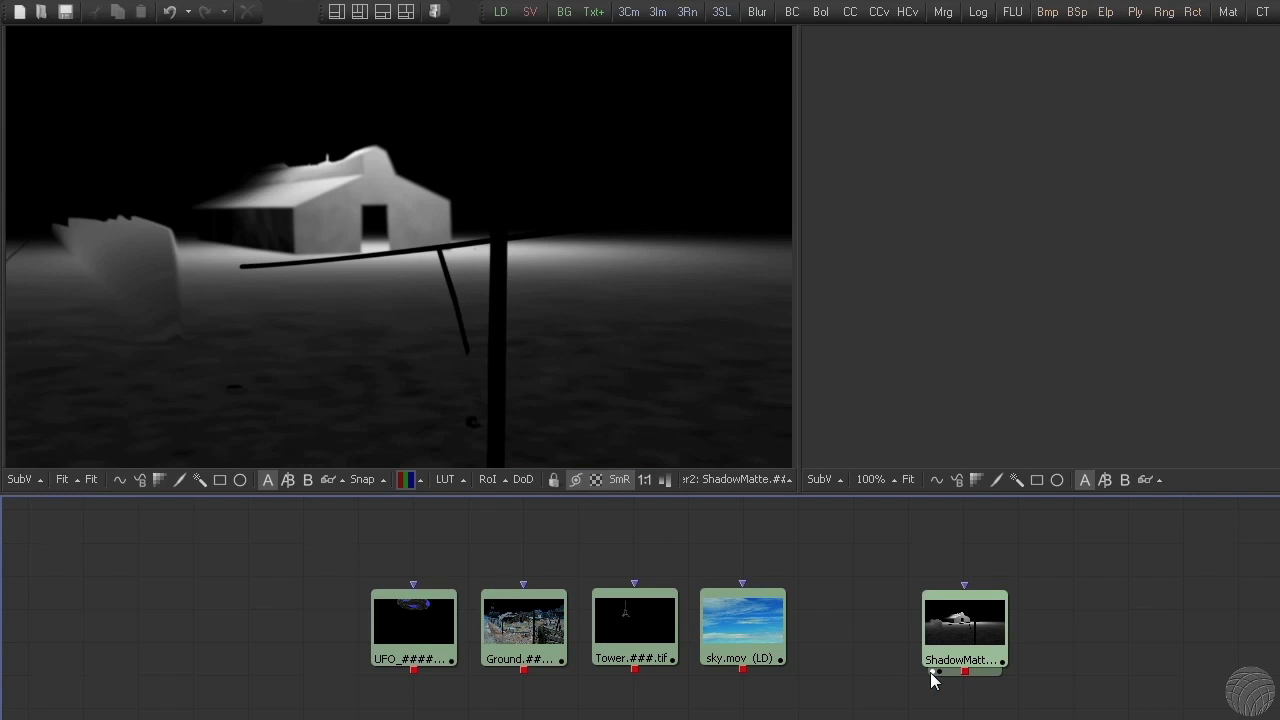
left_click(741, 641)
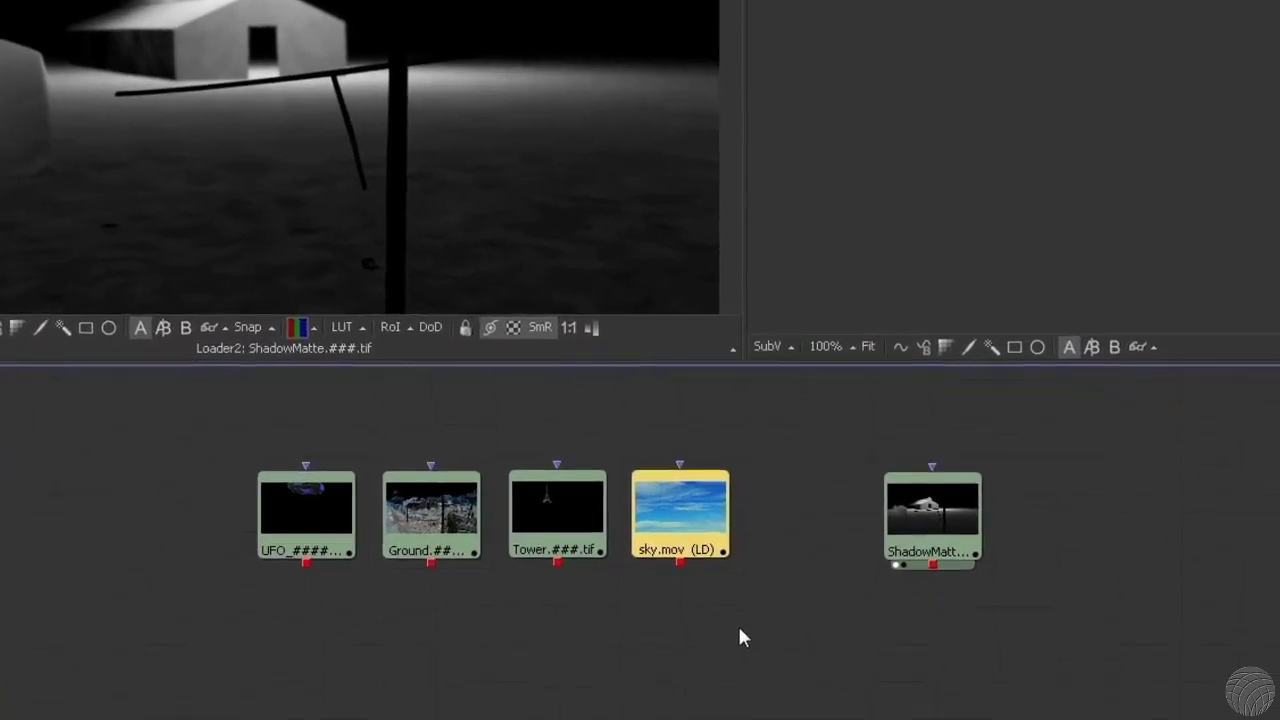
Add Merge1 below sky.mov, wire Tower into its foreground, and view the result.
key("ctrl+space")
type("mer")
key("Return")
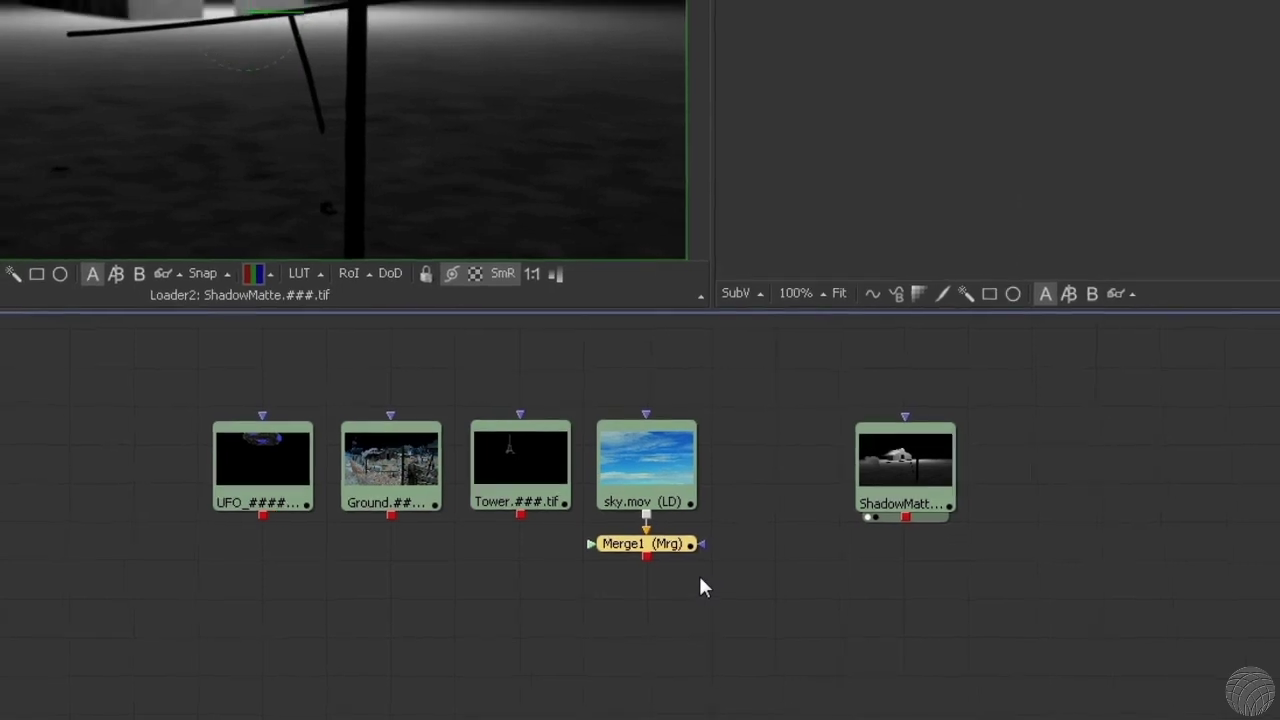
left_click_drag(648, 543, 654, 604)
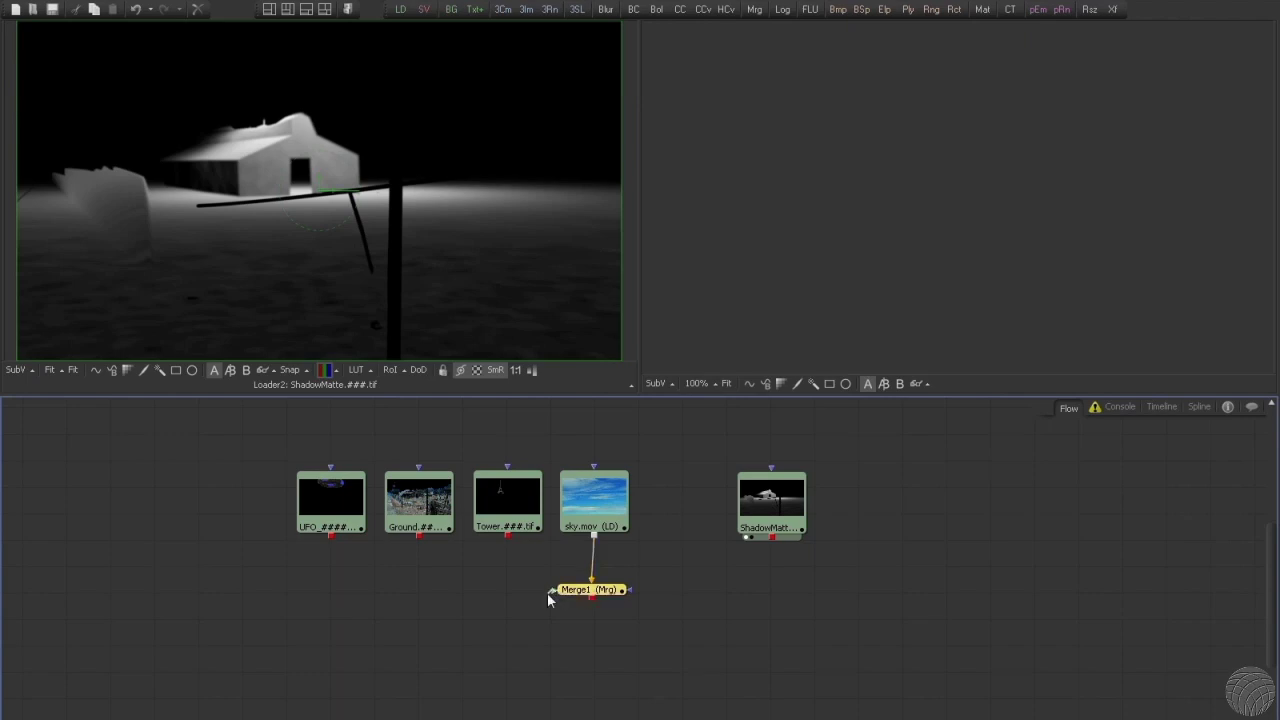
left_click_drag(510, 546, 508, 538)
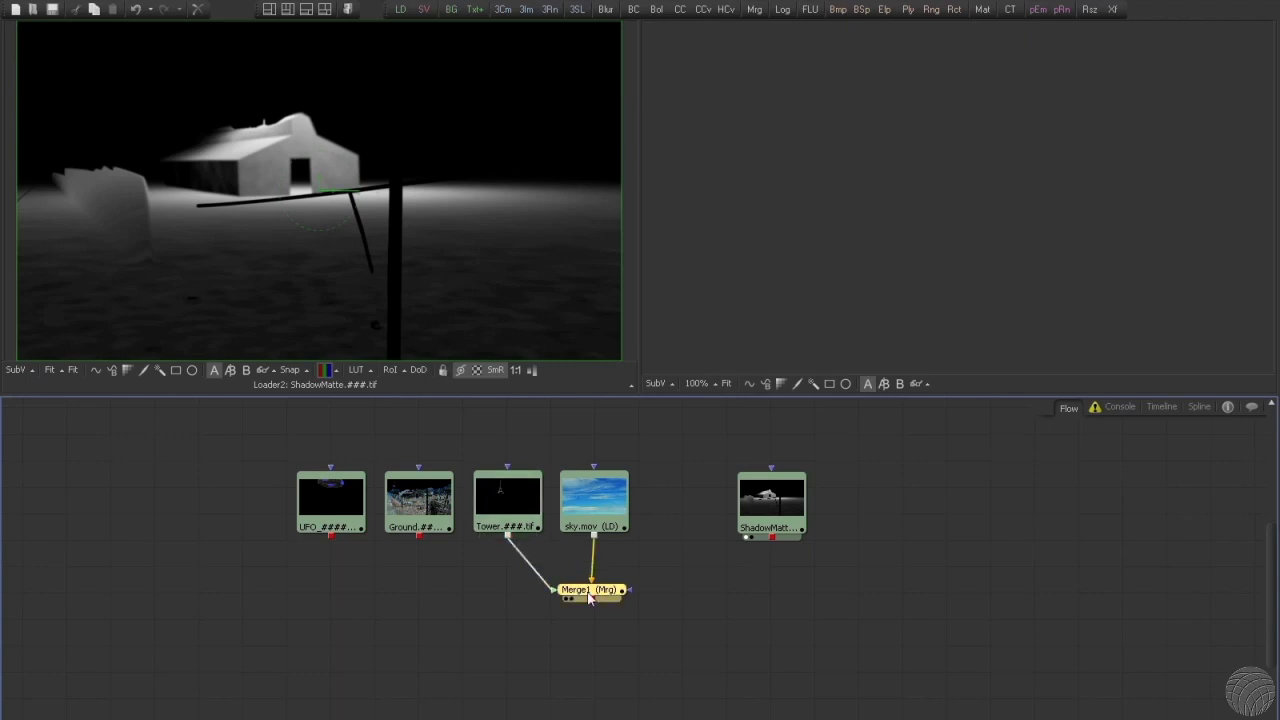
key("1")
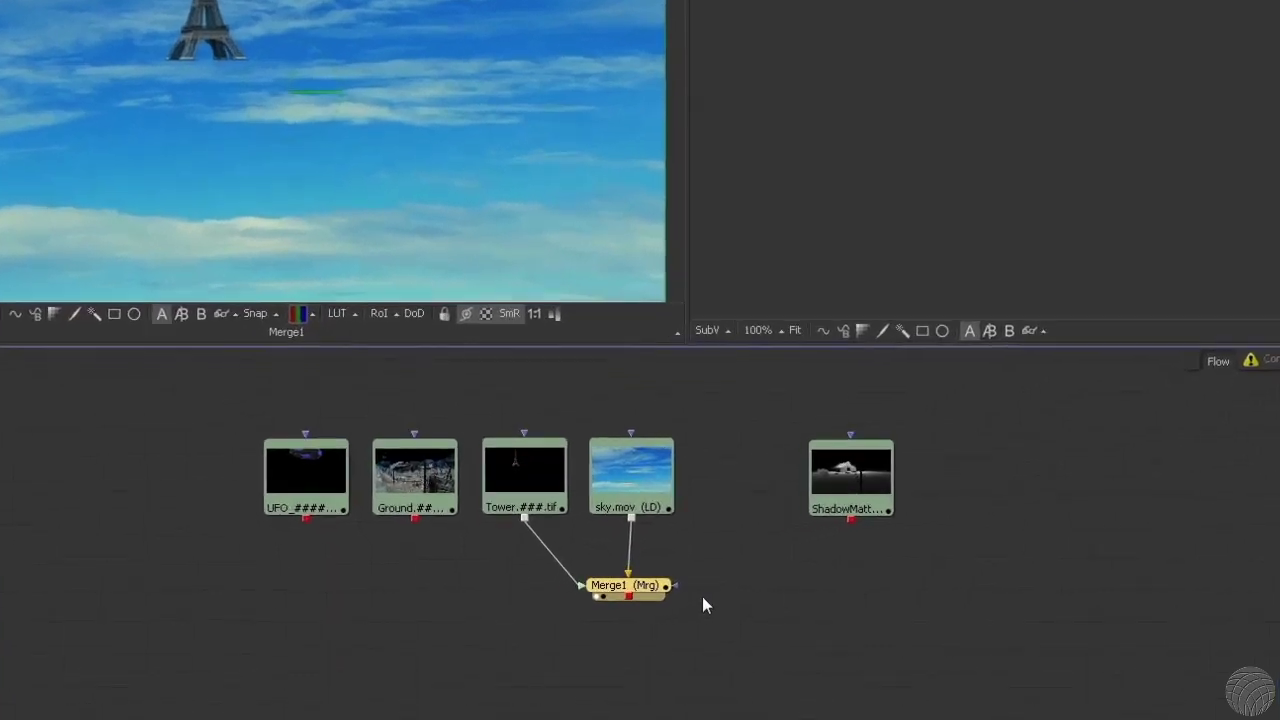
Add Merge2 beneath Merge1 with Ground as foreground, and view it.
key("ctrl+space")
type("me")
key("Return")
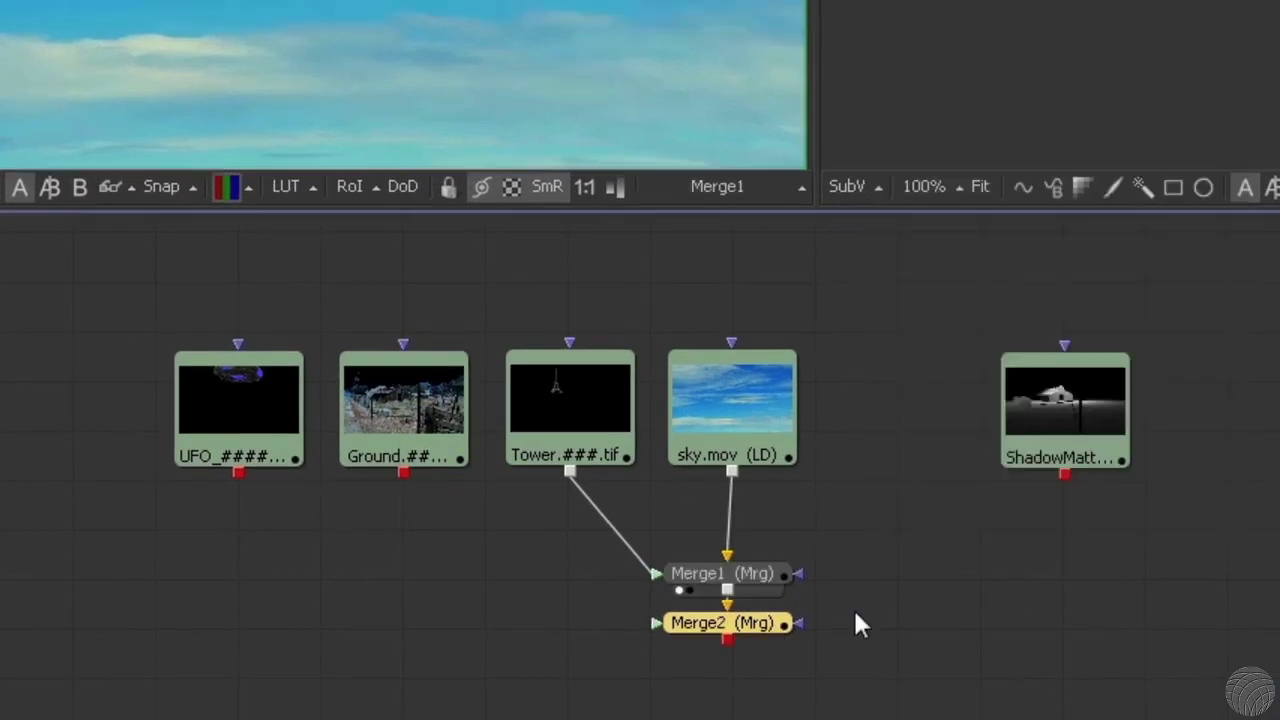
left_click_drag(757, 625, 757, 688)
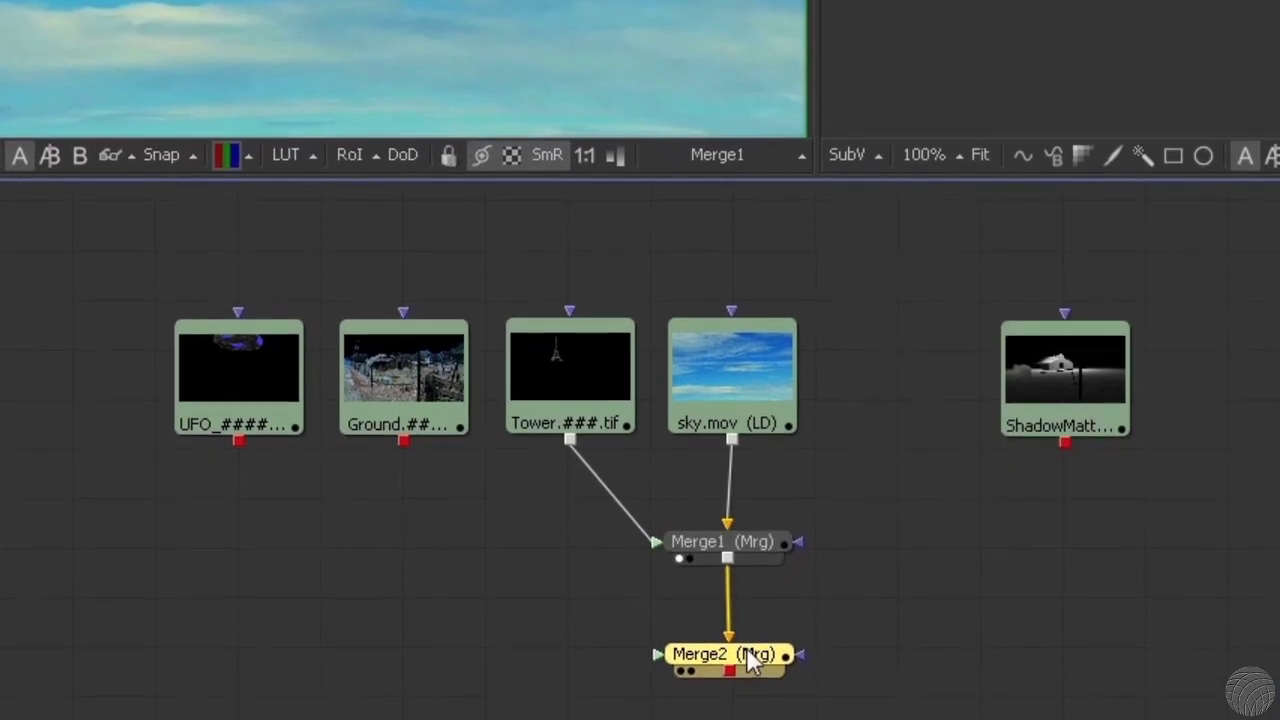
left_click_drag(656, 686, 406, 443)
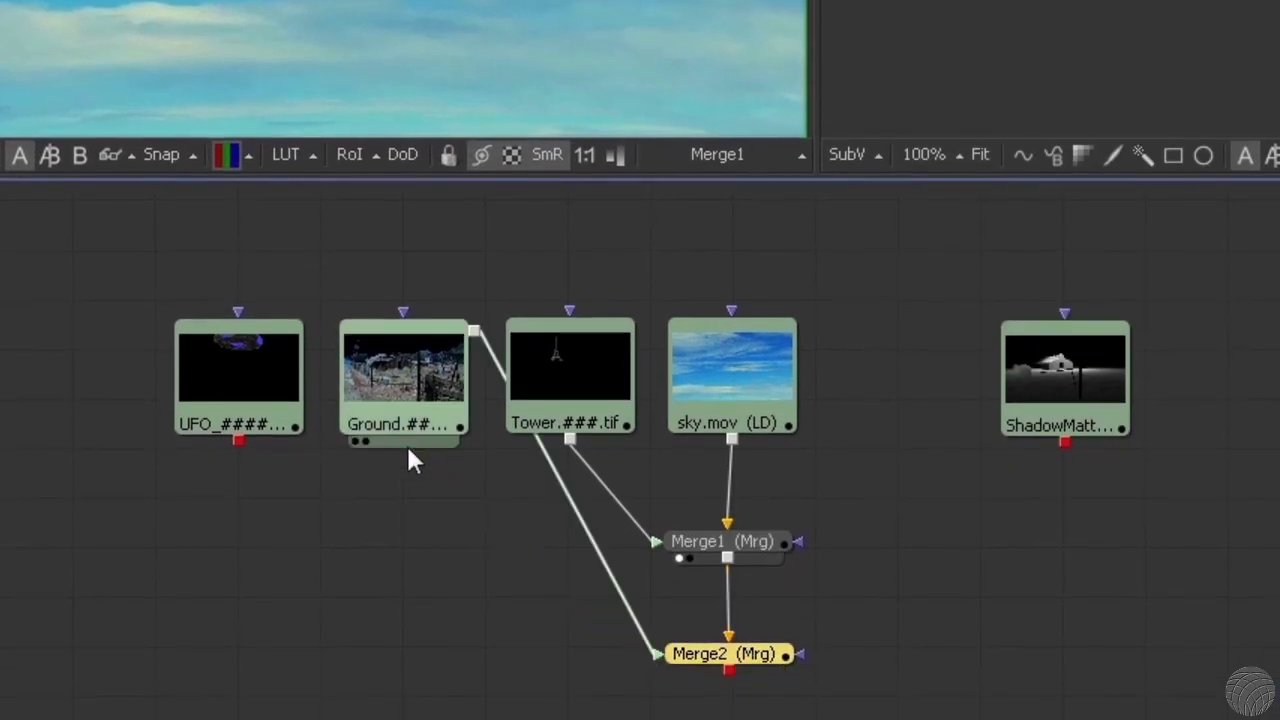
key("1")
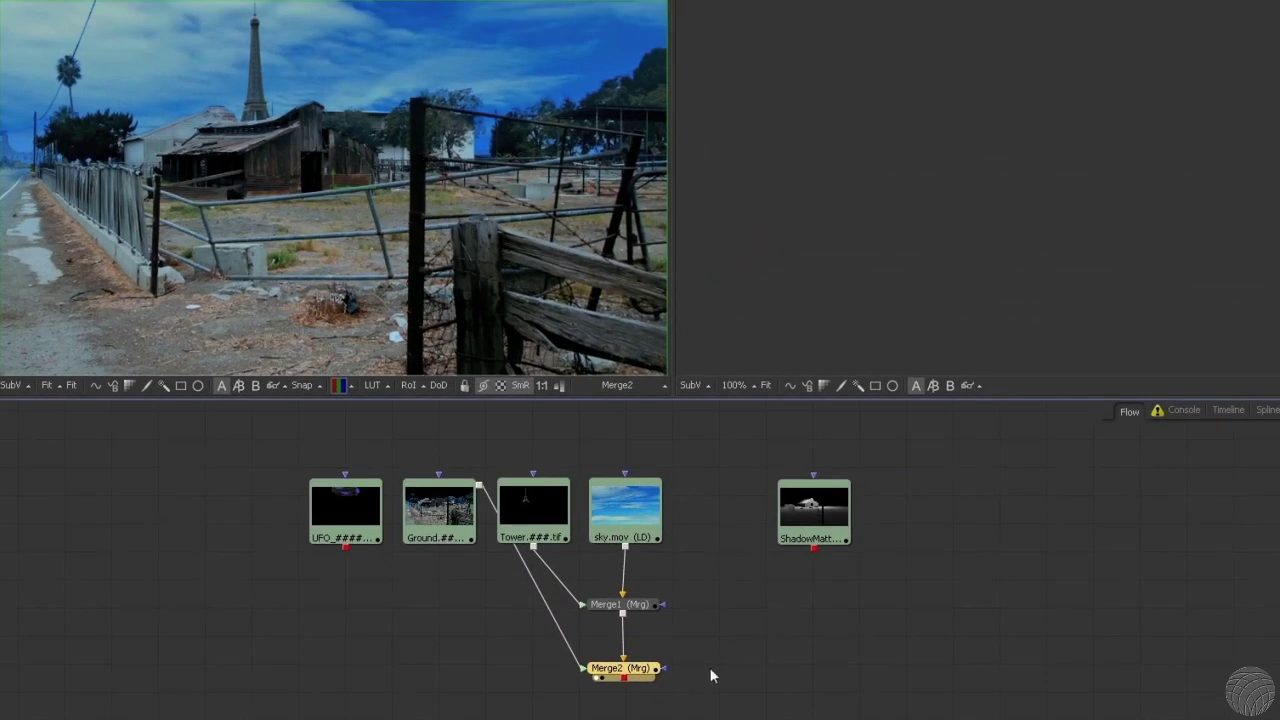
Add Merge3 with the UFO as foreground, view the full composite and play it.
left_click(643, 676)
key("ctrl+space")
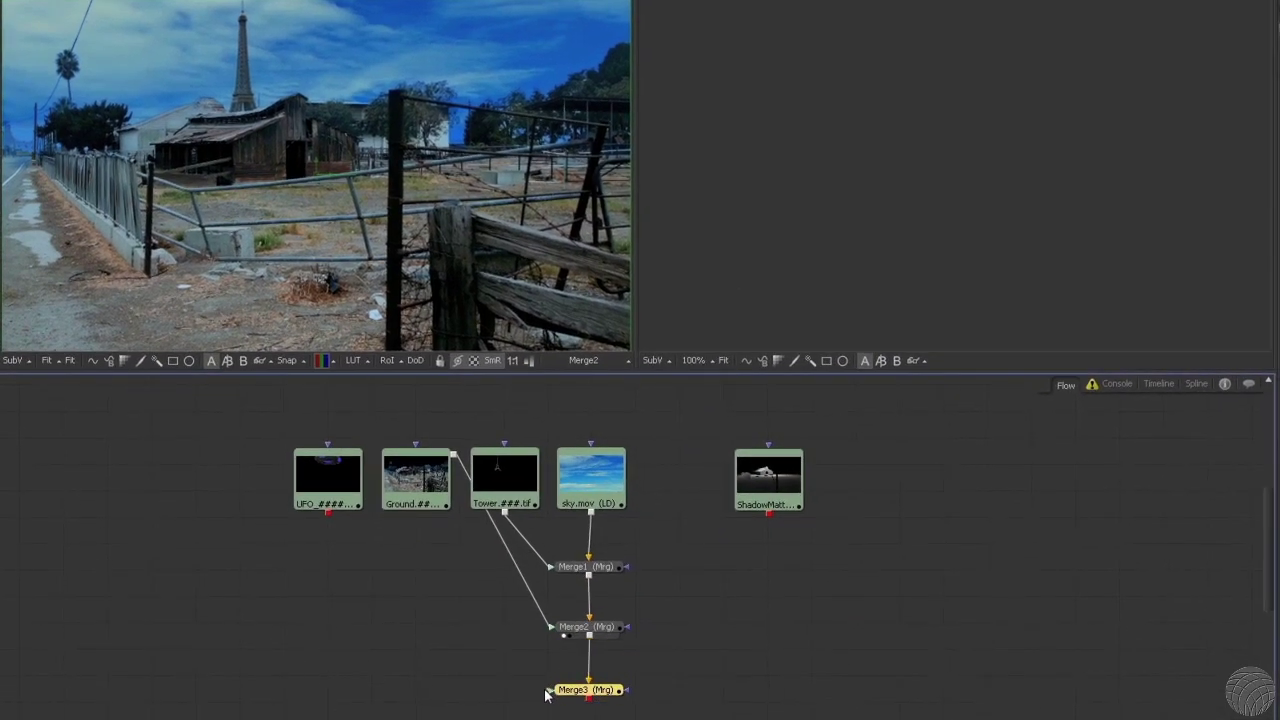
left_click_drag(553, 689, 329, 517)
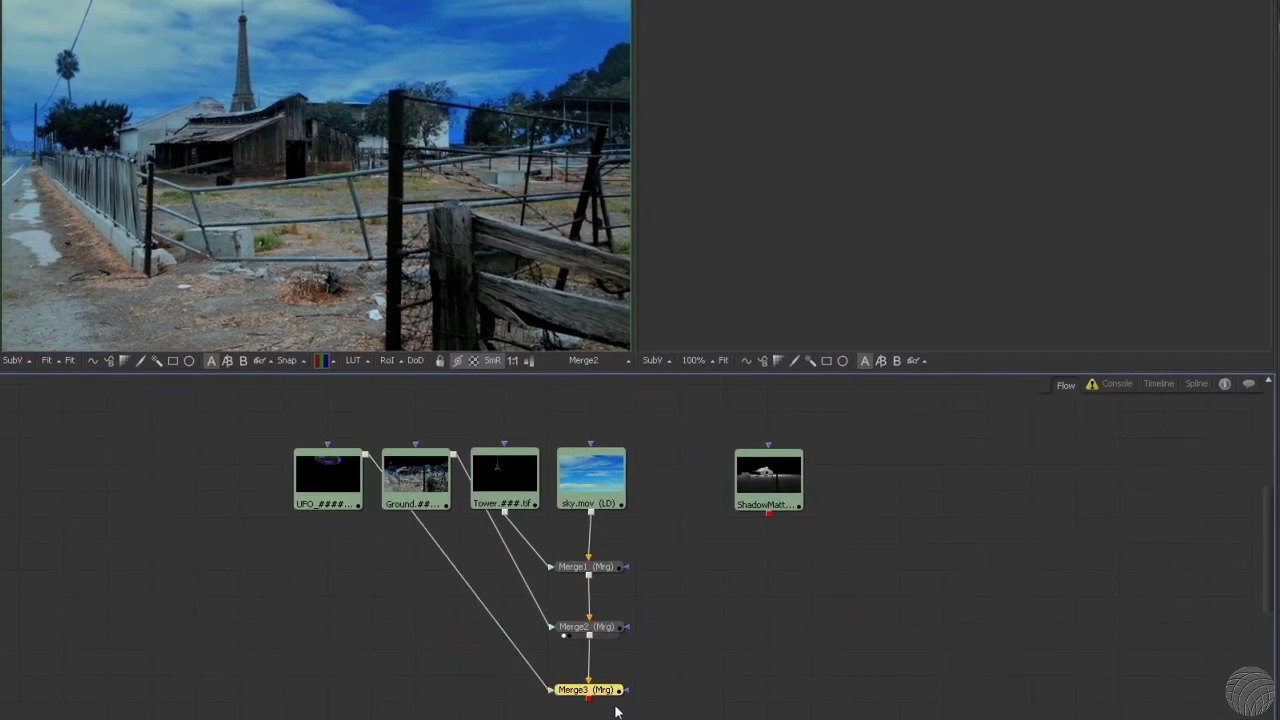
left_click_drag(588, 689, 470, 242)
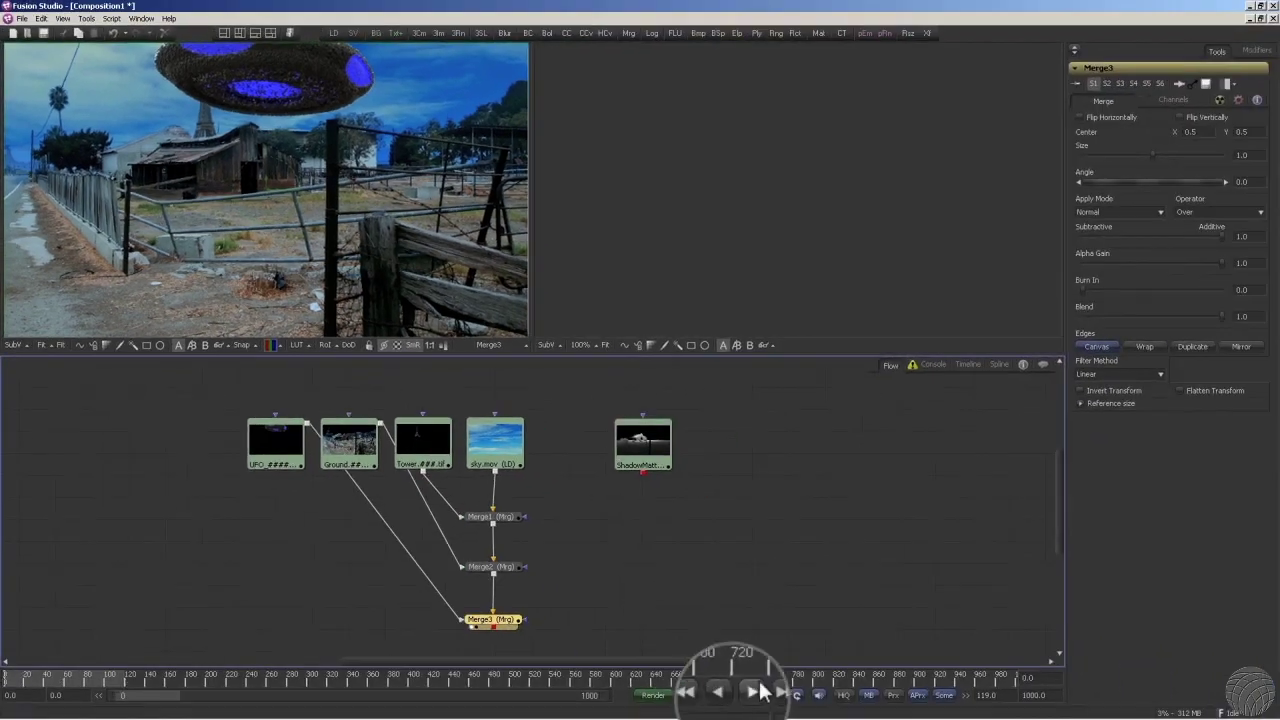
left_click(890, 719)
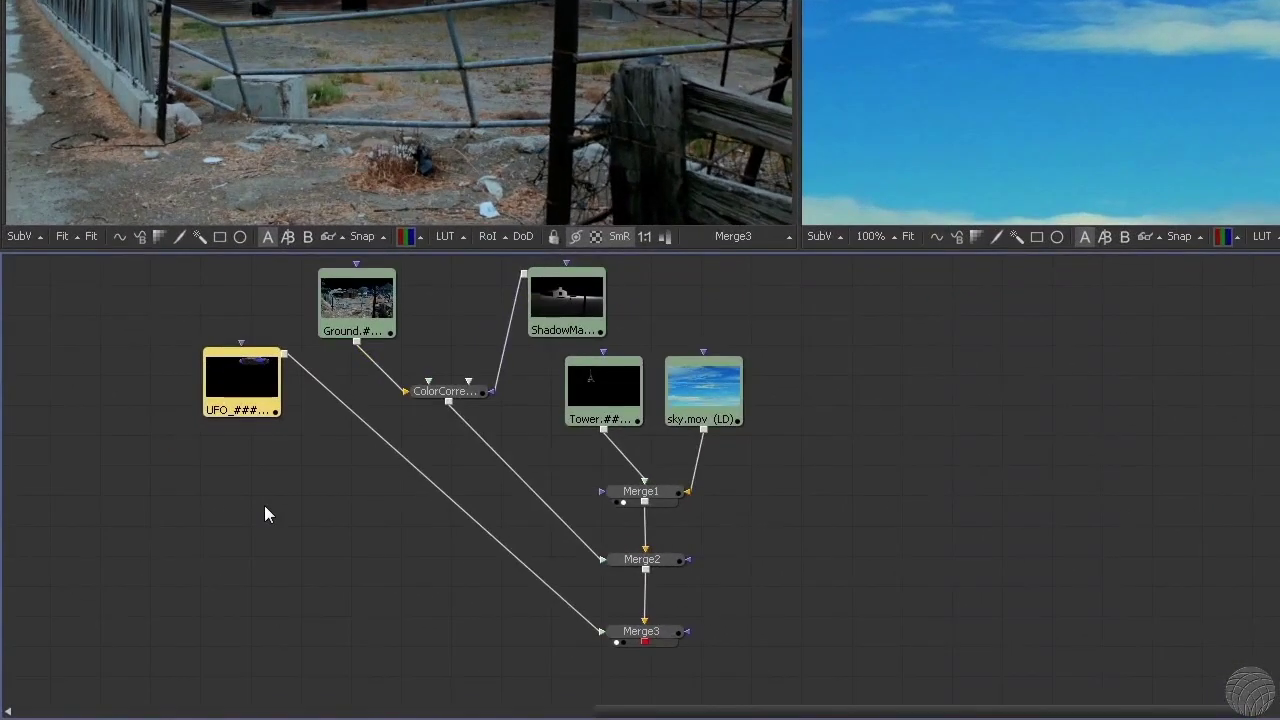
Add a LumaKeyer1 fed by the UFO loader and view its key result alone.
left_click(264, 505)
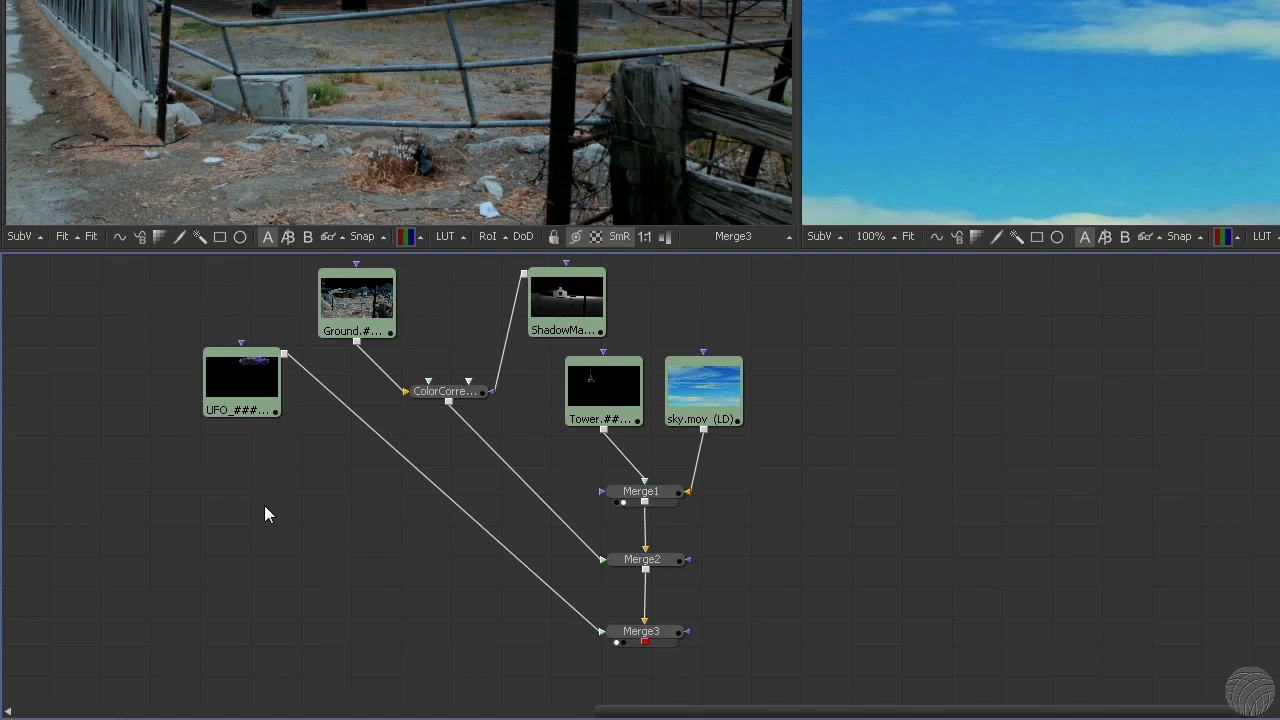
key("ctrl+space")
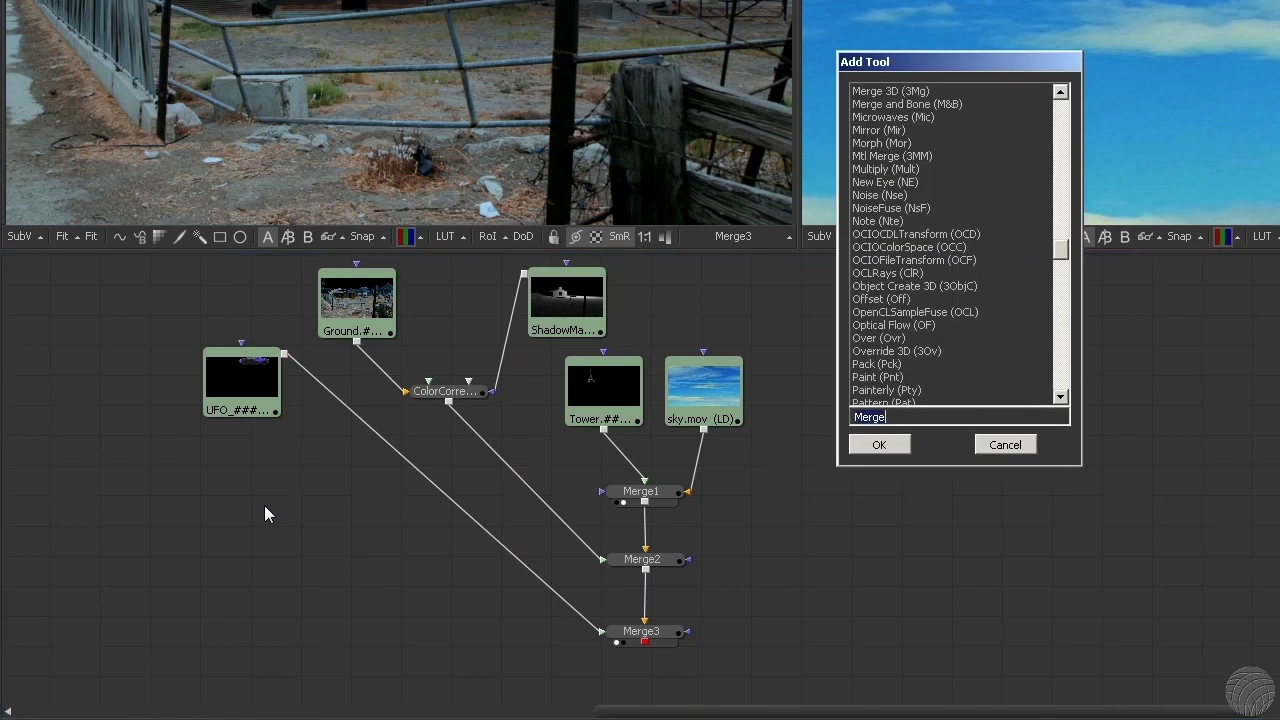
type("luma")
key("Return")
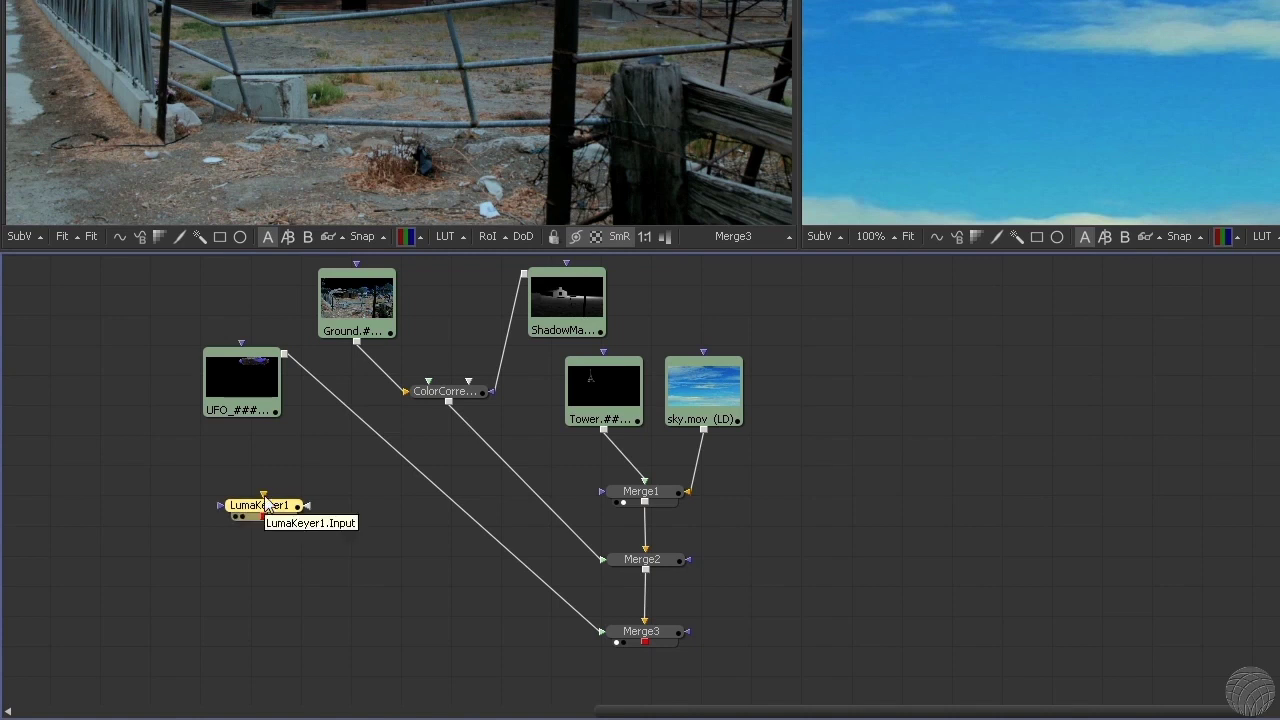
left_click_drag(264, 503, 285, 357)
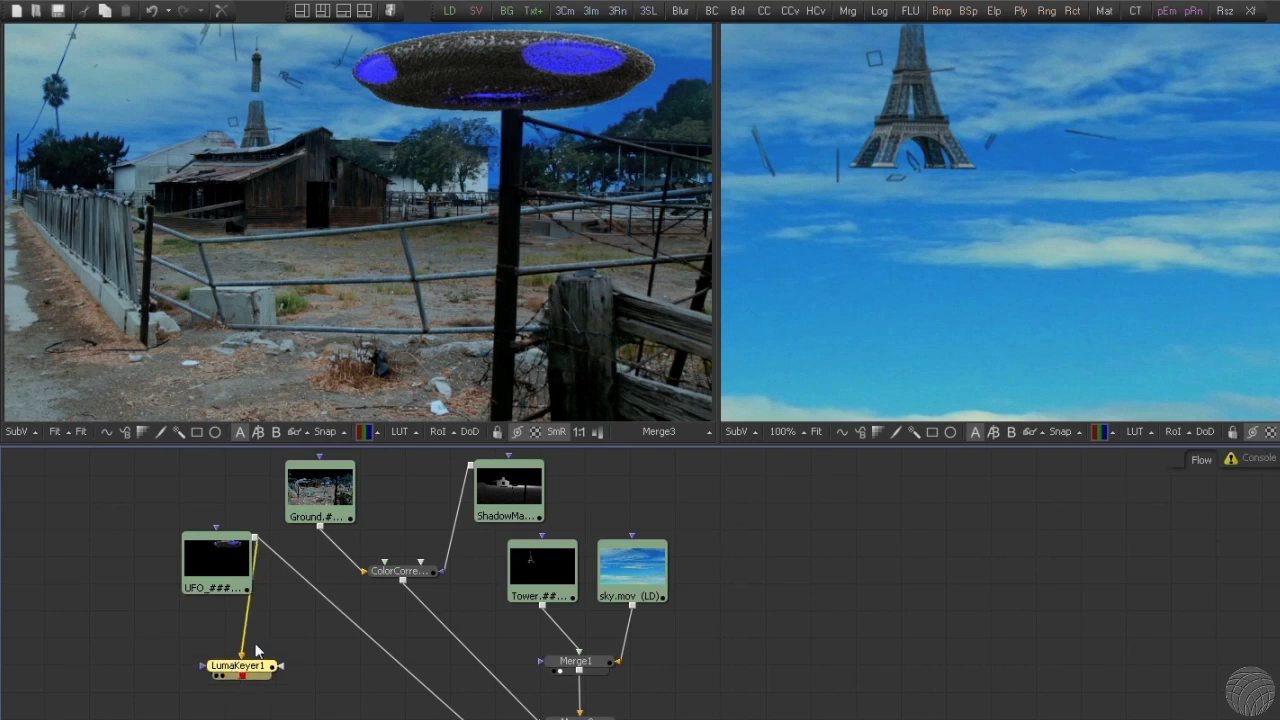
left_click_drag(234, 673, 360, 152)
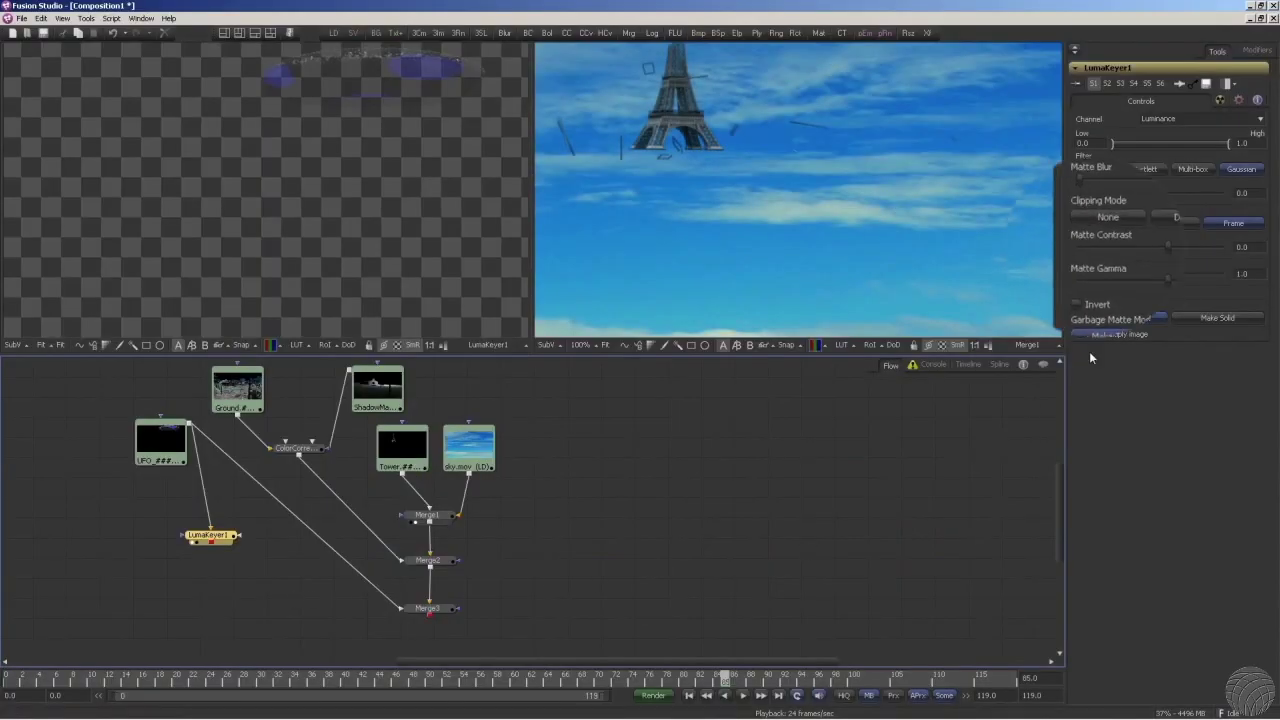
Raise LumaKeyer1's Matte Contrast to about 0.676 to tighten the UFO luma key.
left_click_drag(1180, 250, 1247, 255)
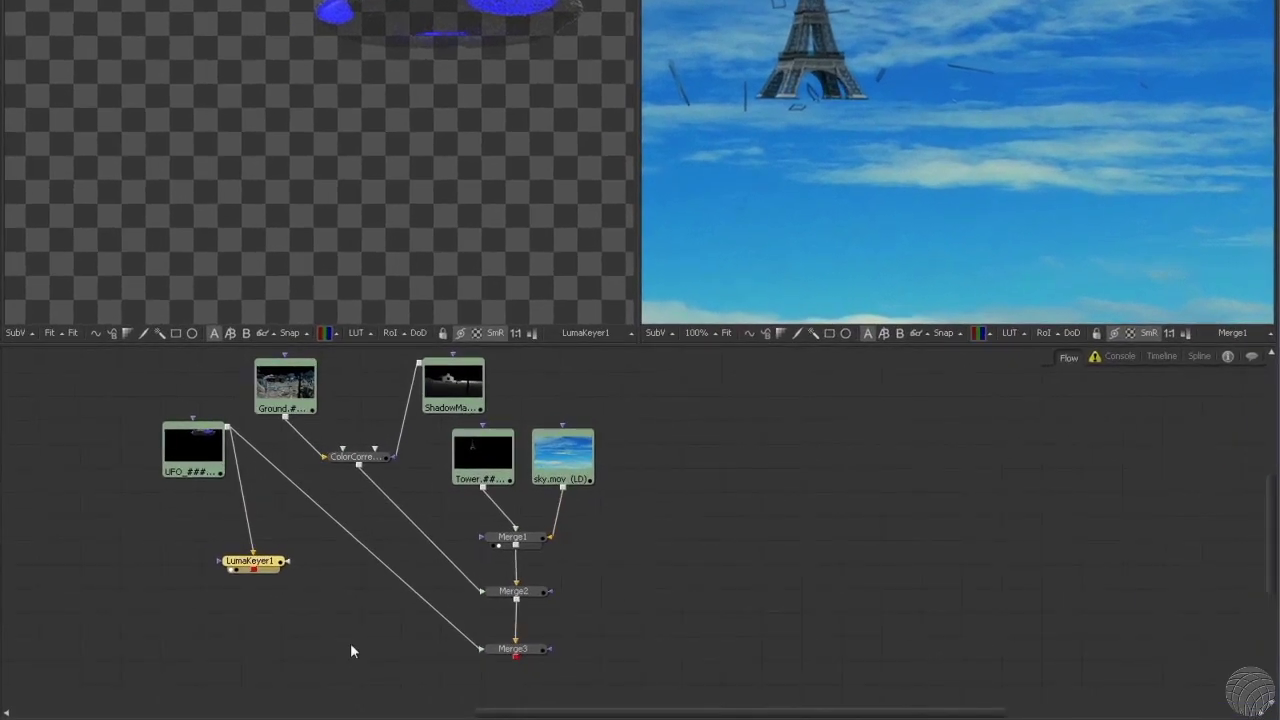
key("ctrl+space")
Add a Blur node after LumaKeyer1 and set its Blur Size to about 16.67.
type("blu")
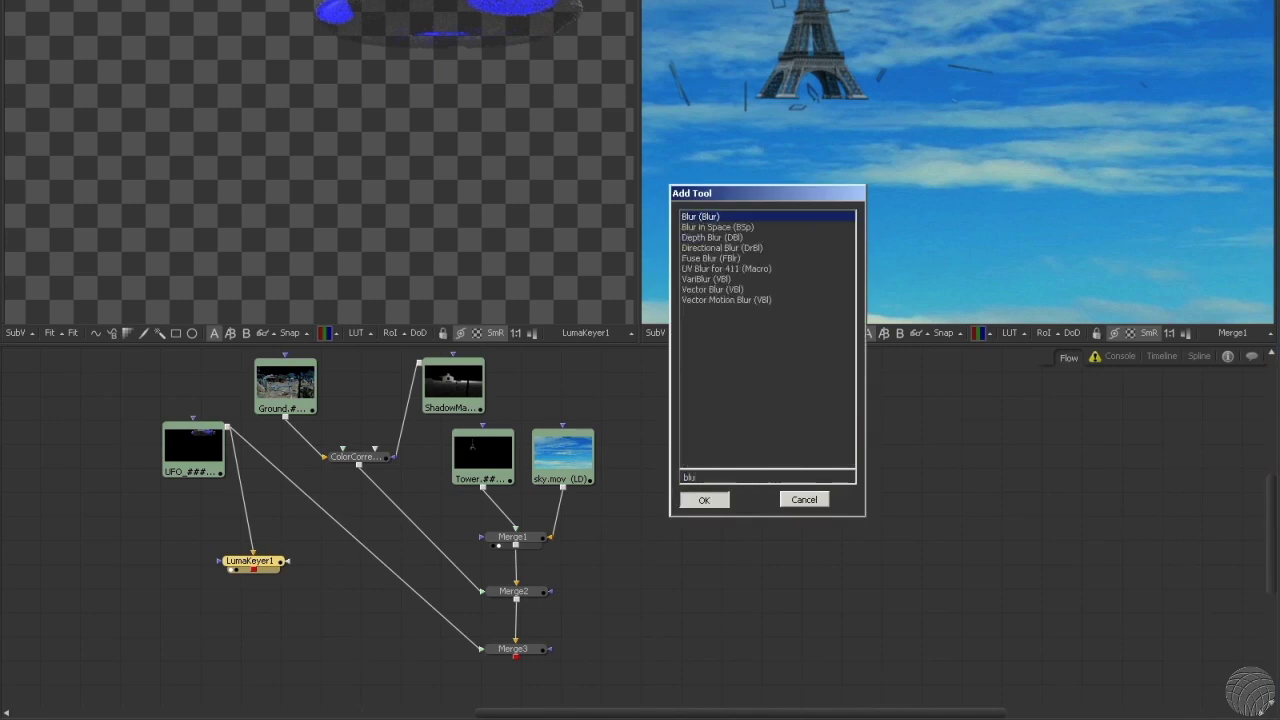
key("Return")
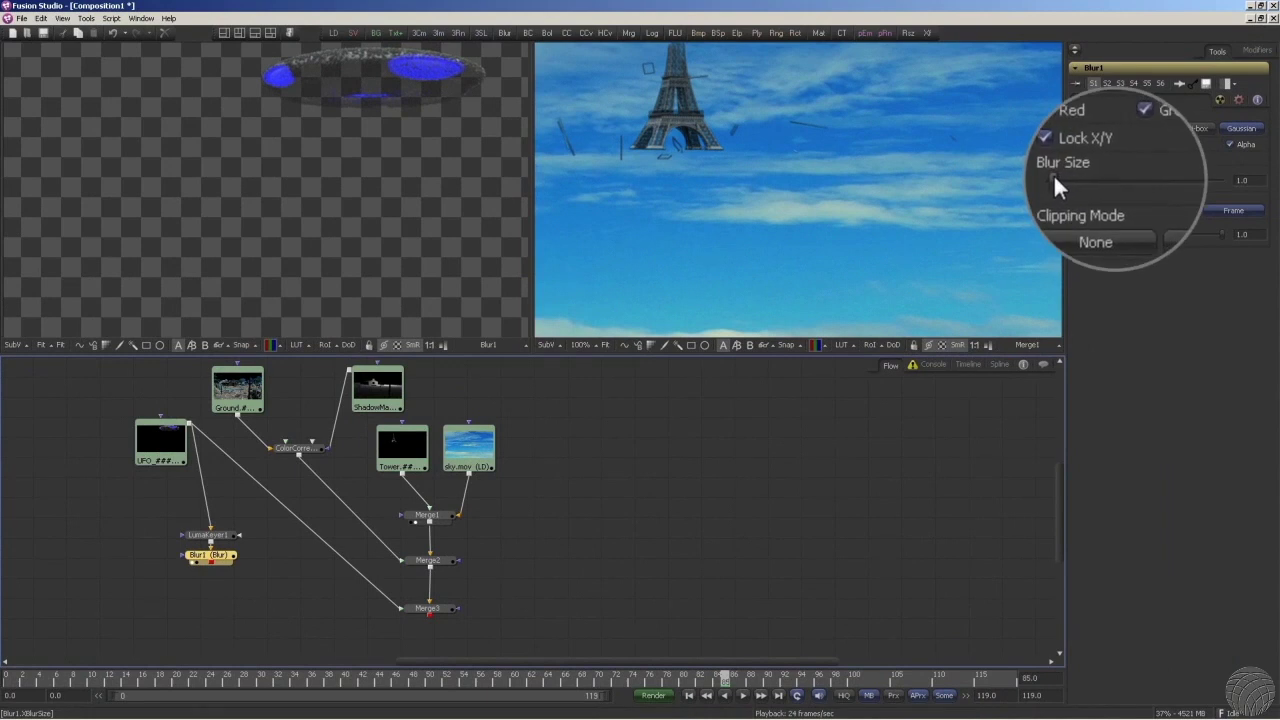
left_click_drag(1088, 180, 1106, 181)
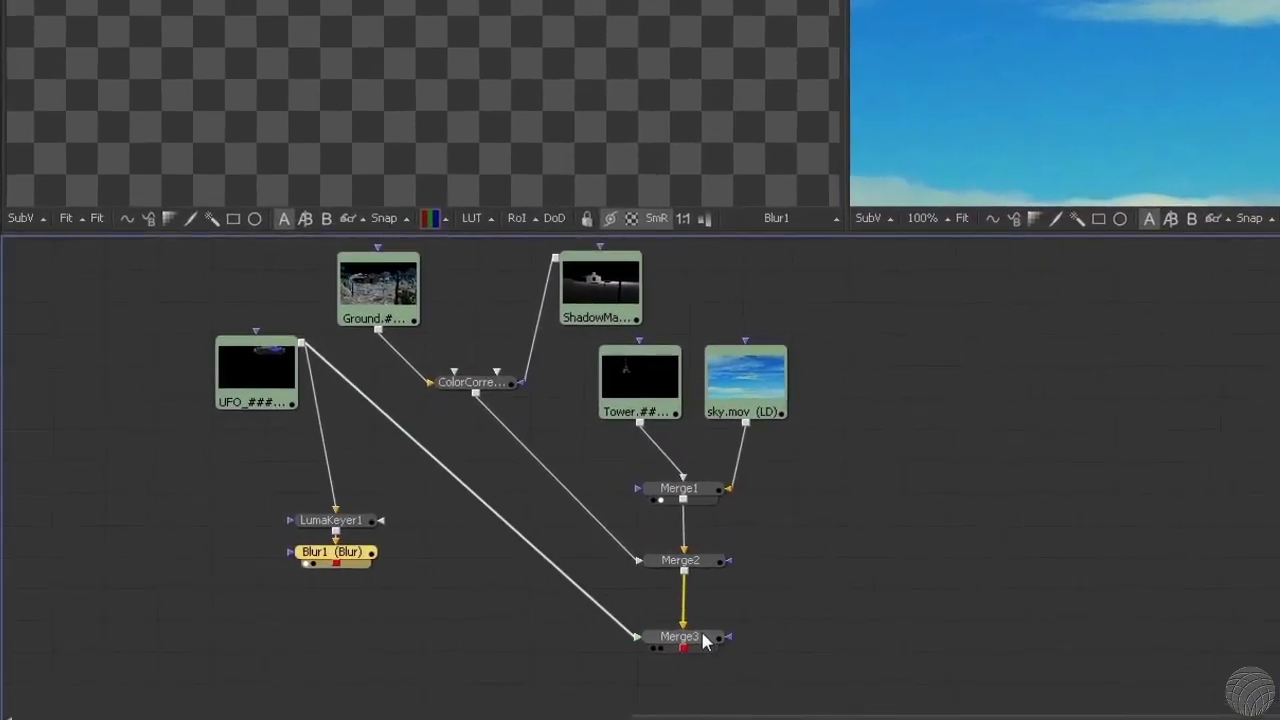
left_click(705, 640)
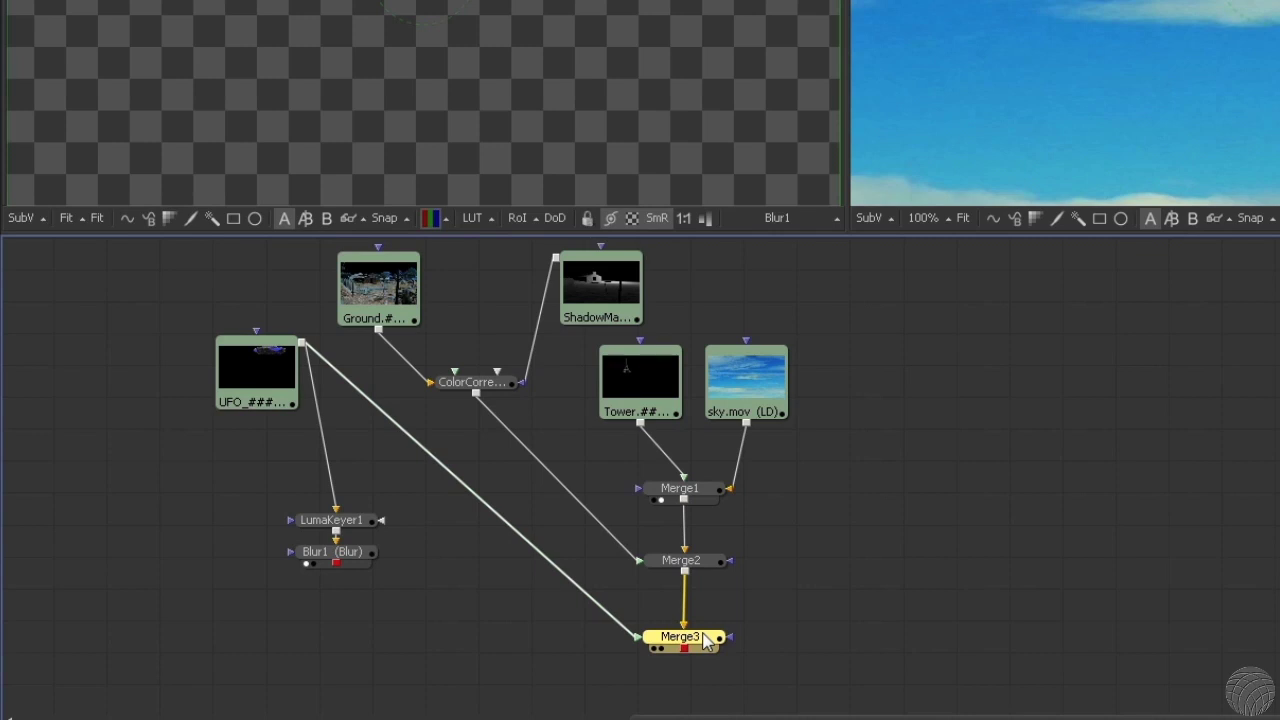
Add a Merge4 node below Merge3 and feed the blurred UFO from Blur1 into it.
key("ctrl+space")
type("merge")
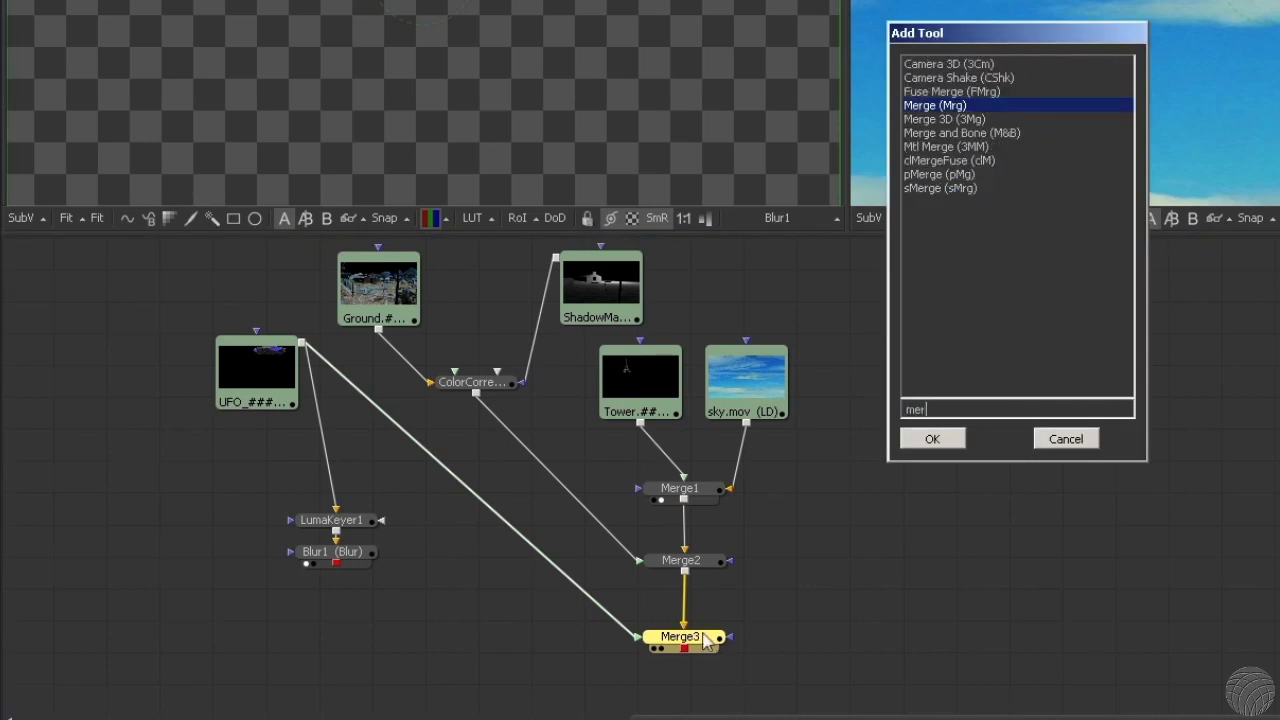
key("Escape")
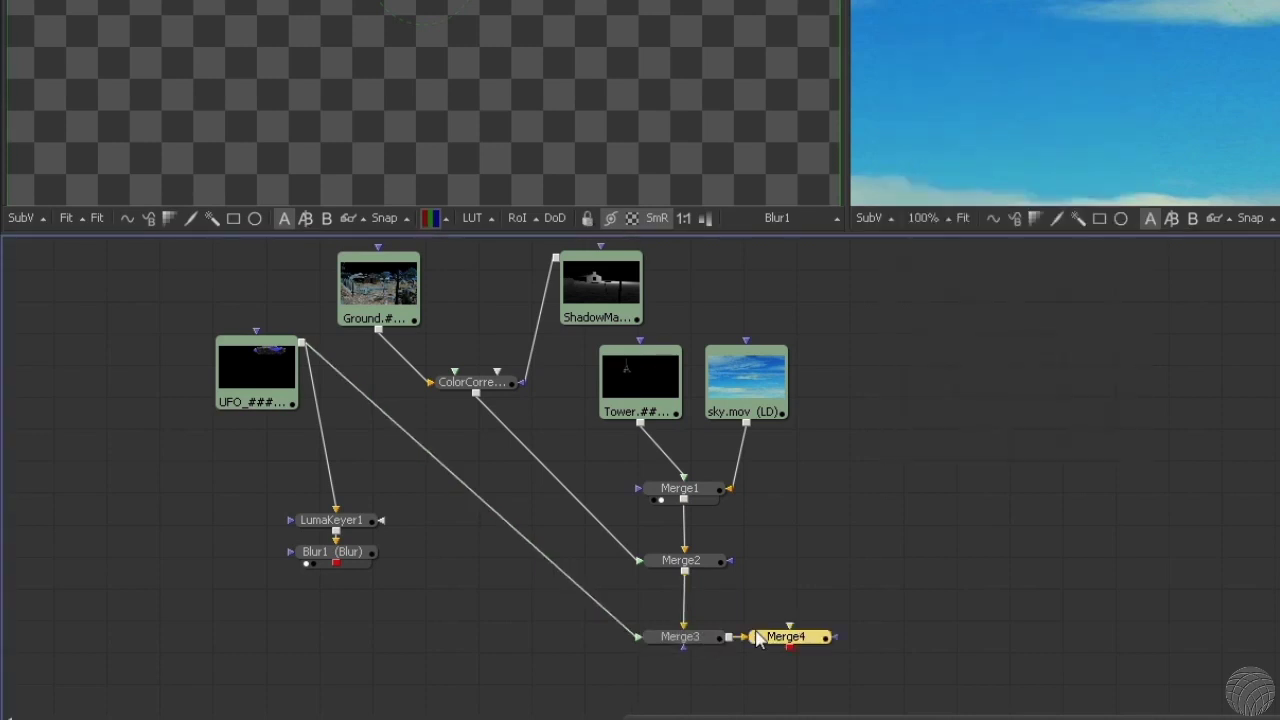
left_click_drag(779, 638, 338, 572)
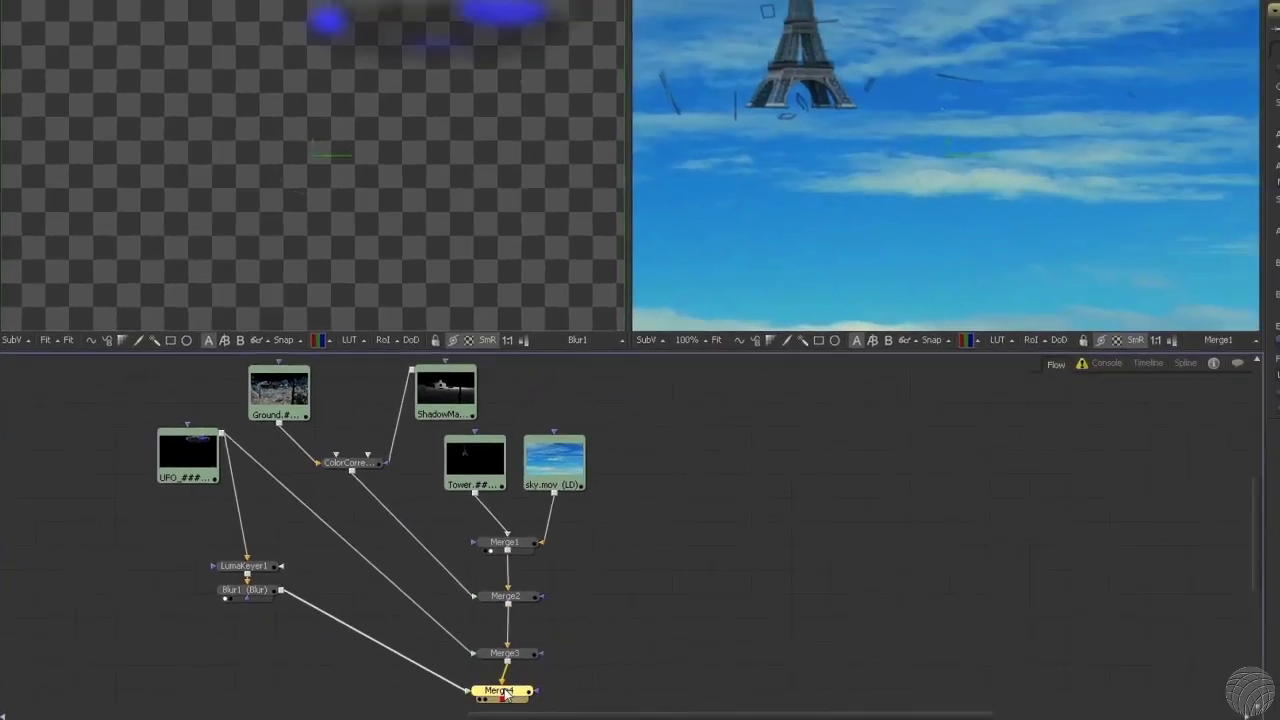
left_click_drag(672, 686, 562, 24)
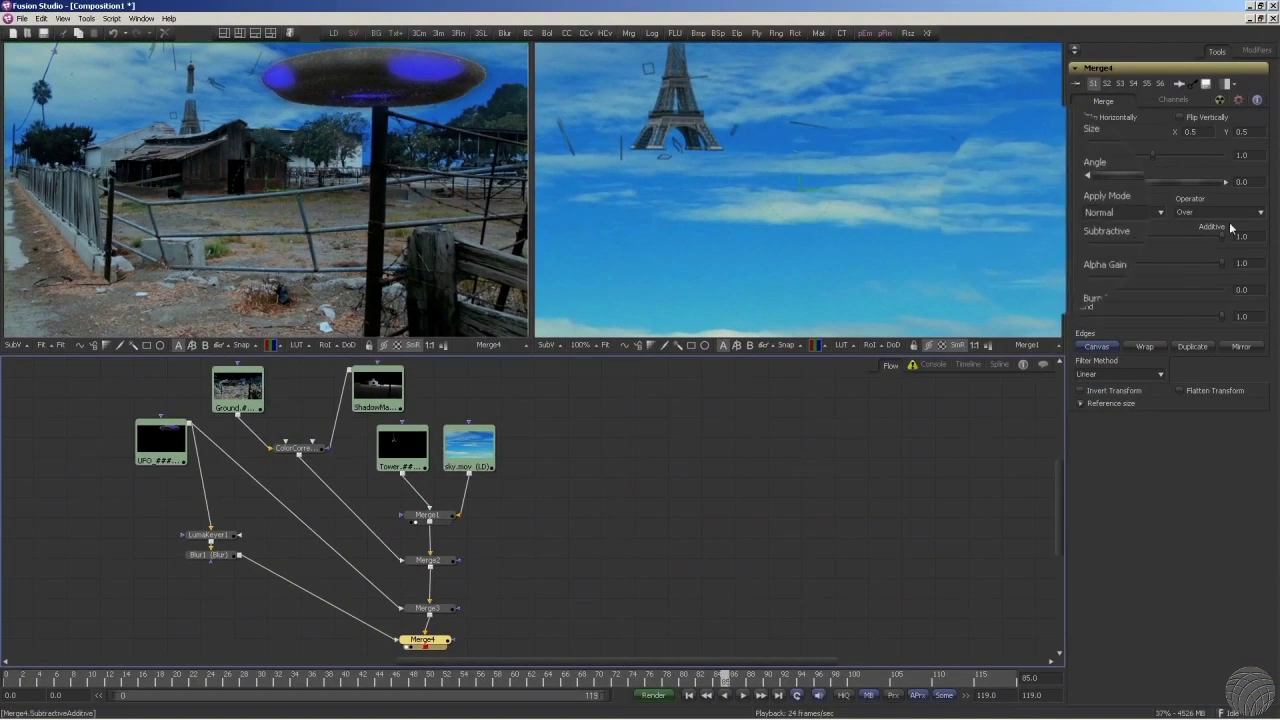
Set Merge4's Apply Mode to Screen and lower its Blend to about 0.7857.
left_click(1160, 212)
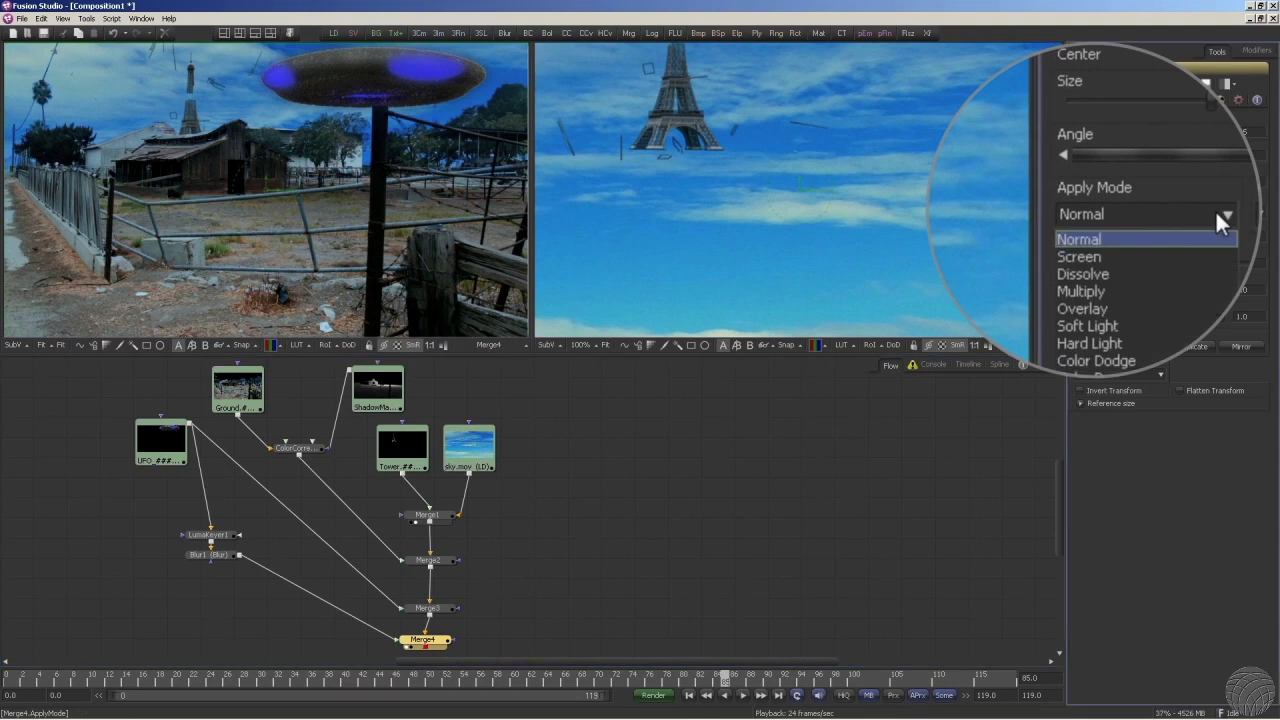
left_click(1132, 249)
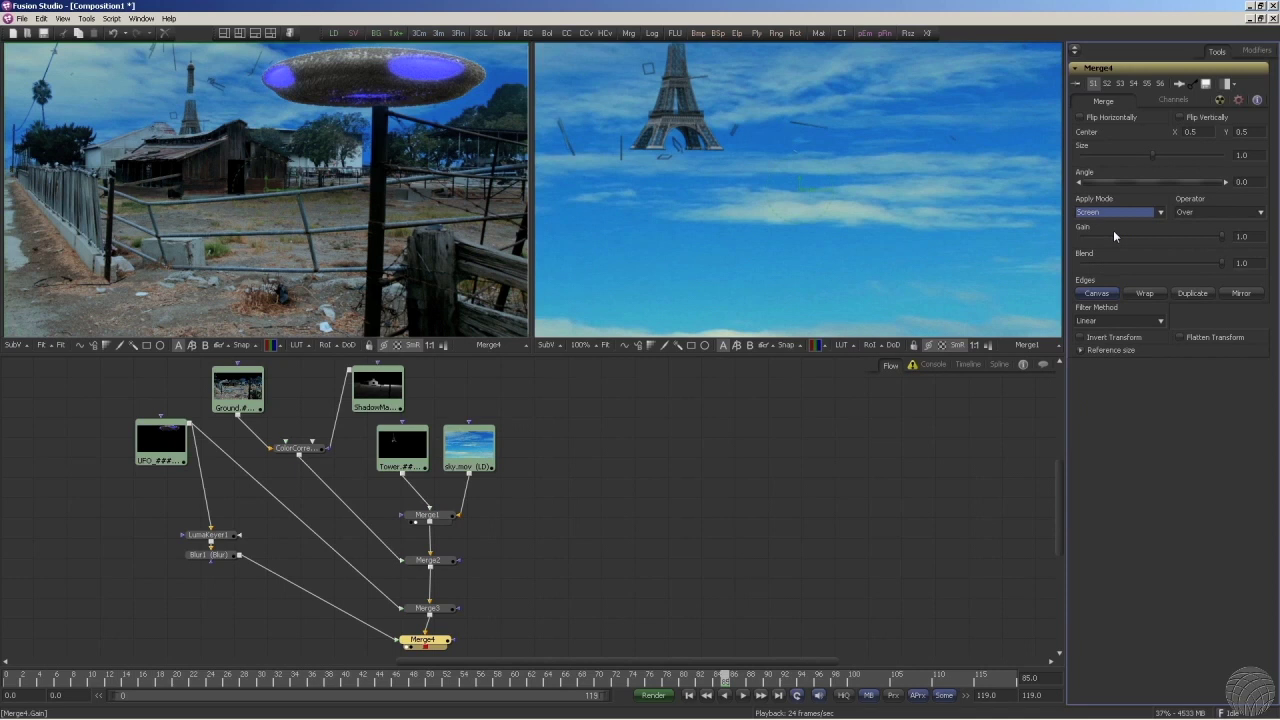
mouse_move(1169, 262)
left_mouse_down()
mouse_move(1144, 265)
mouse_move(1190, 264)
left_mouse_up()
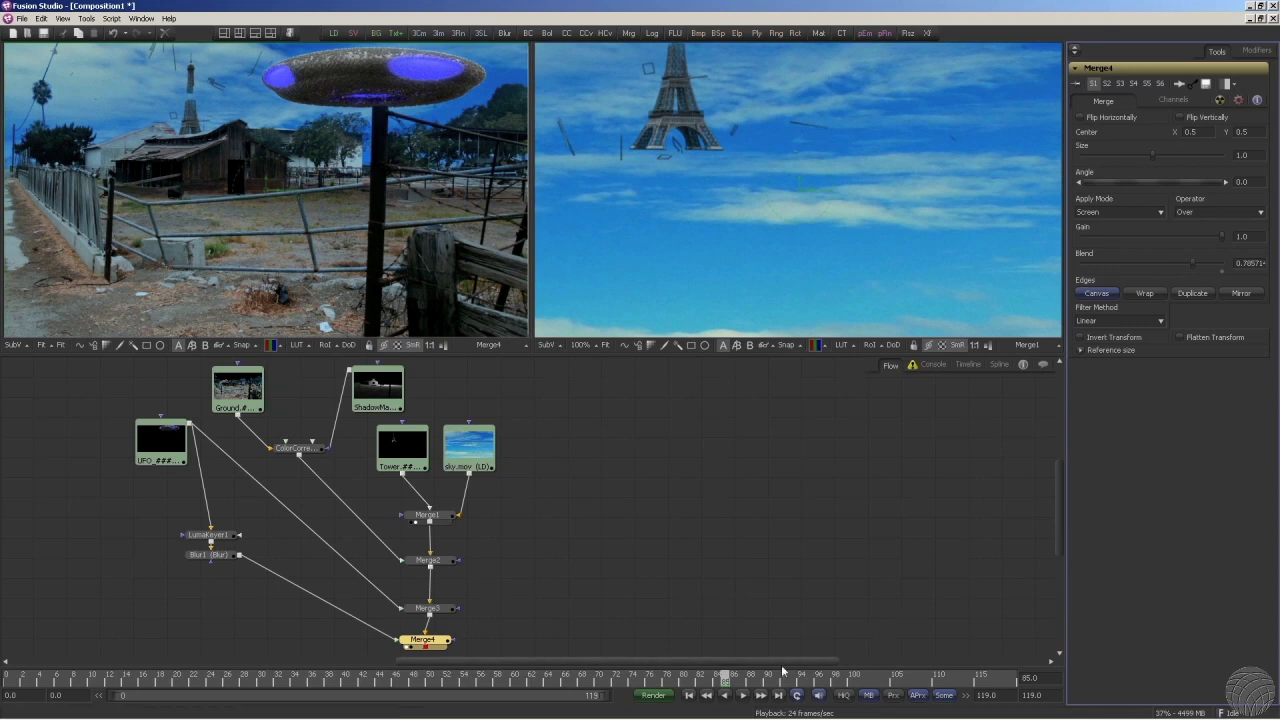
left_click(742, 695)
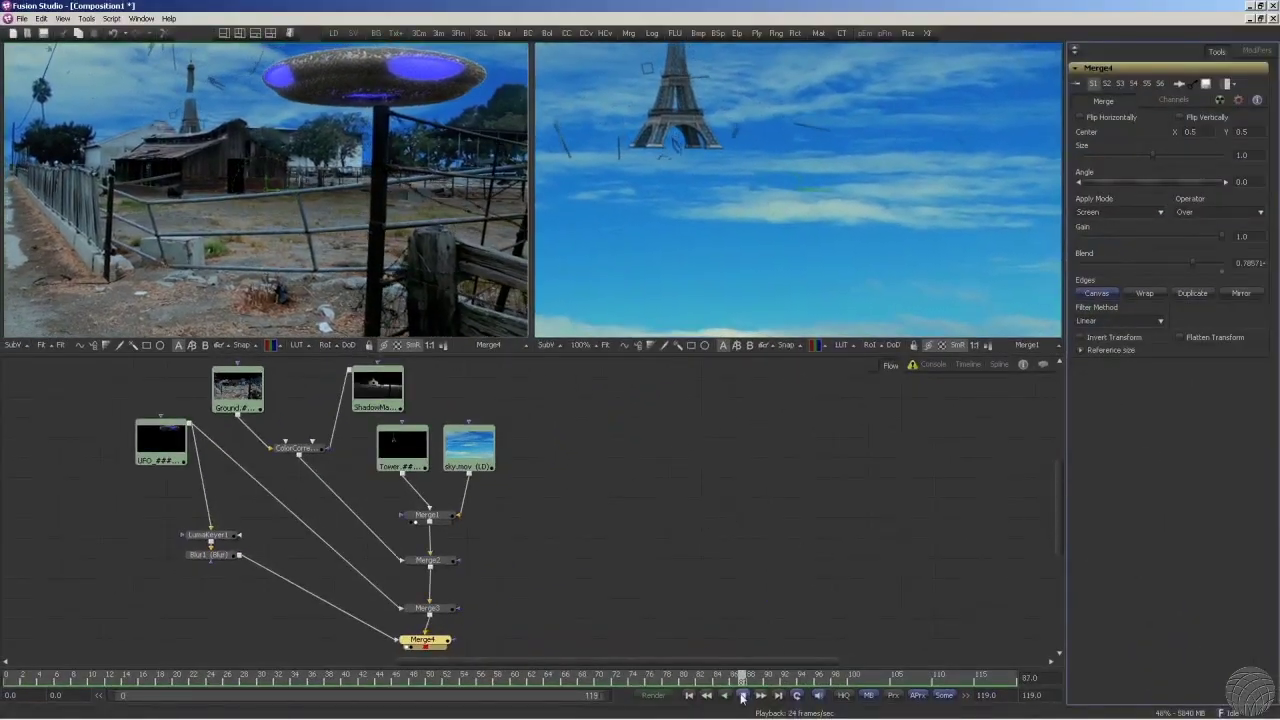
Load Merge3 into the left viewer to see the composite without the UFO glow.
left_click_drag(466, 297, 461, 246)
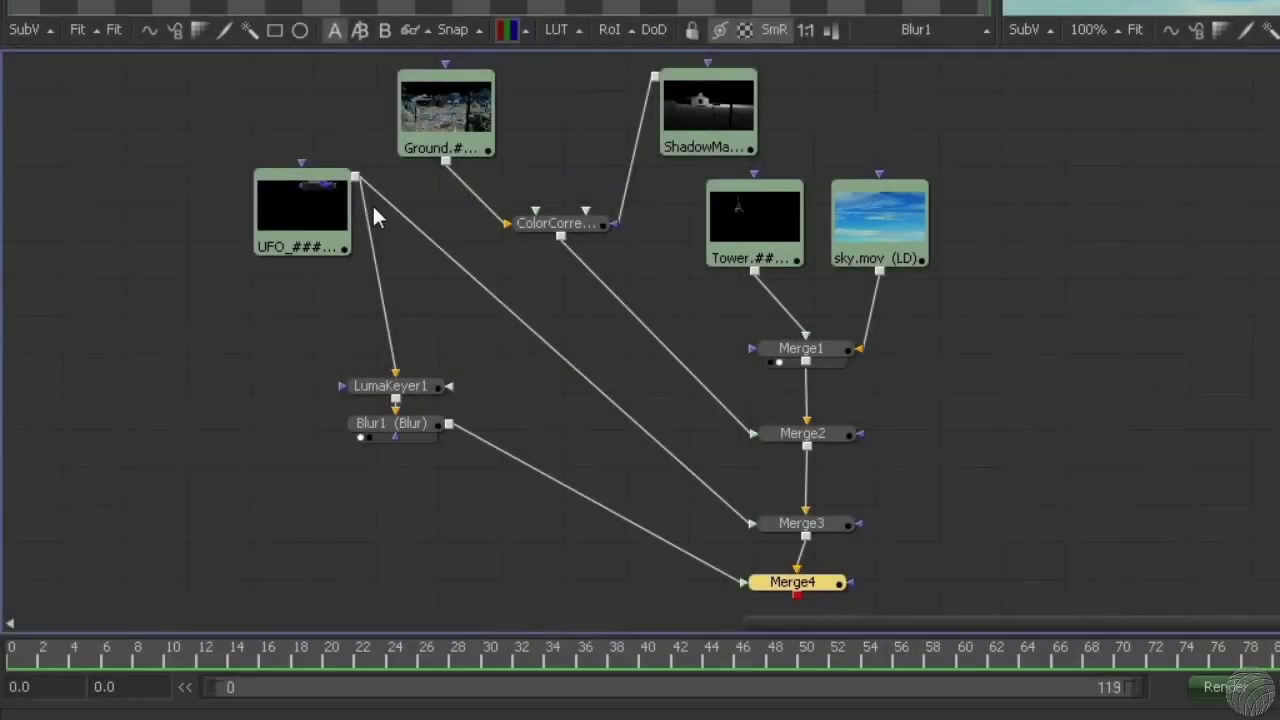
Try feeding the blurred UFO into Merge3 instead of the sharp UFO, then revert to the sharp one.
left_click(384, 190)
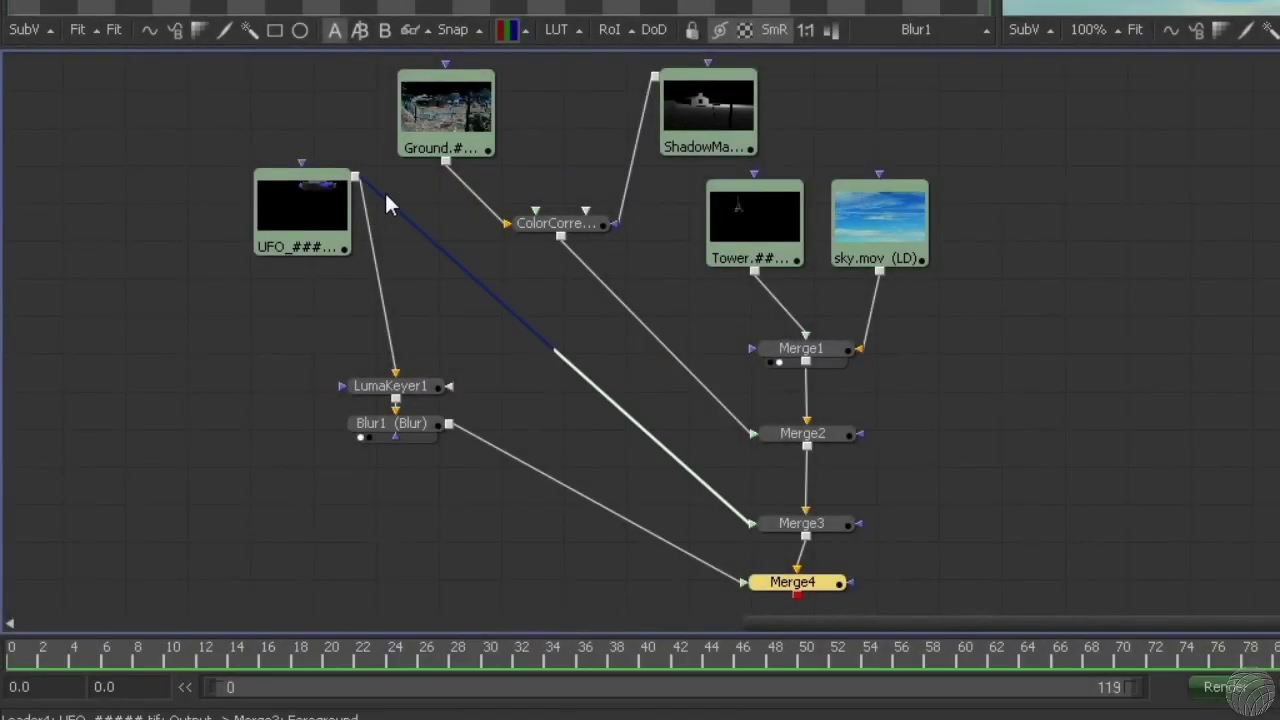
key("Delete")
left_click_drag(751, 524, 448, 425)
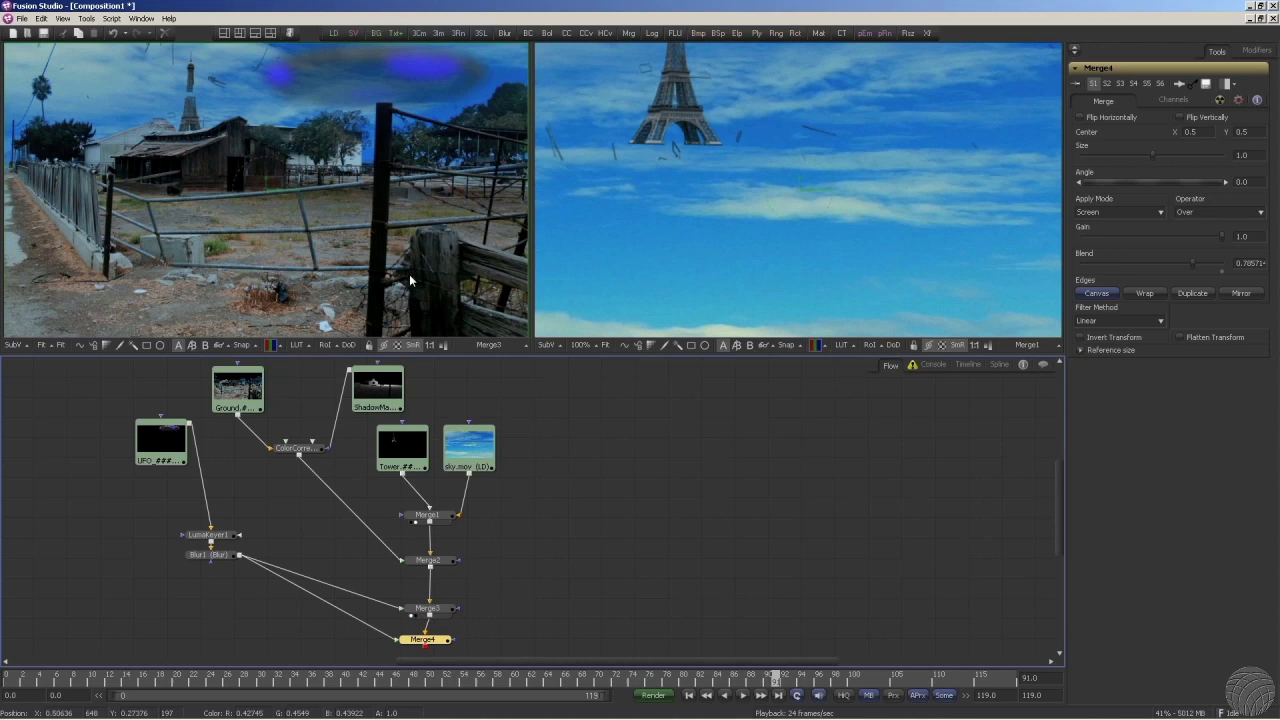
left_click(743, 695)
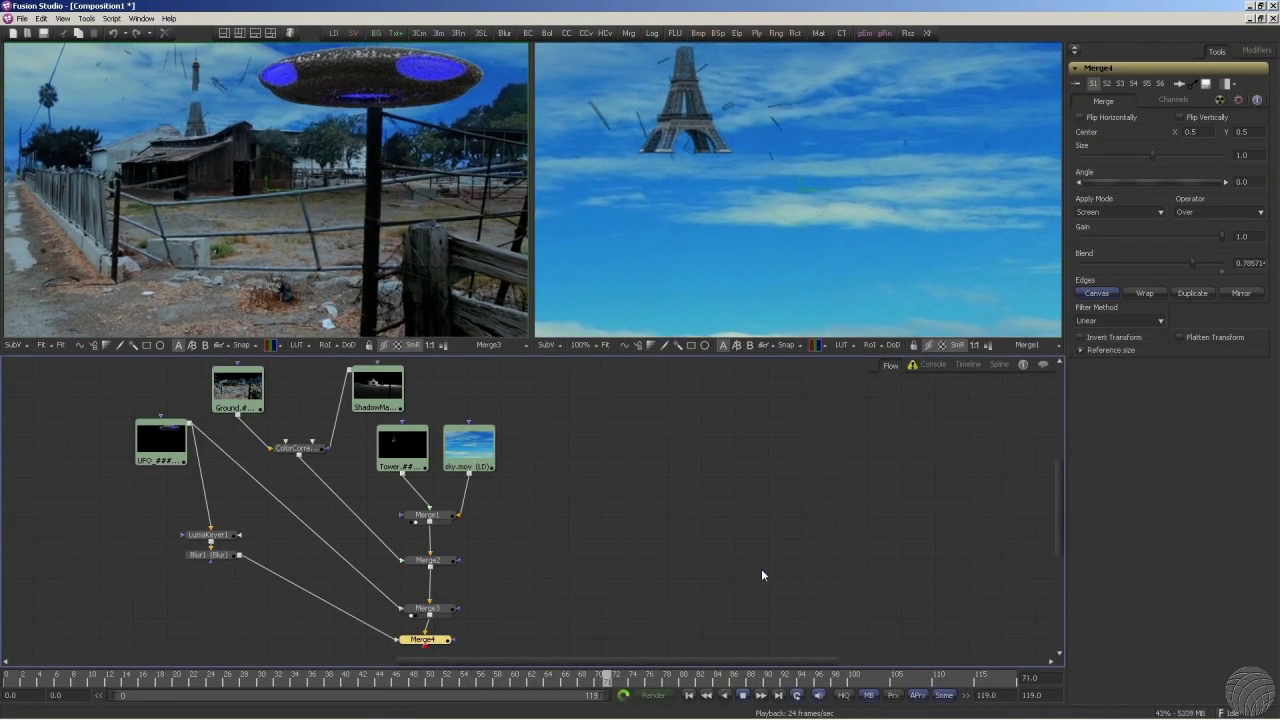
key("1")
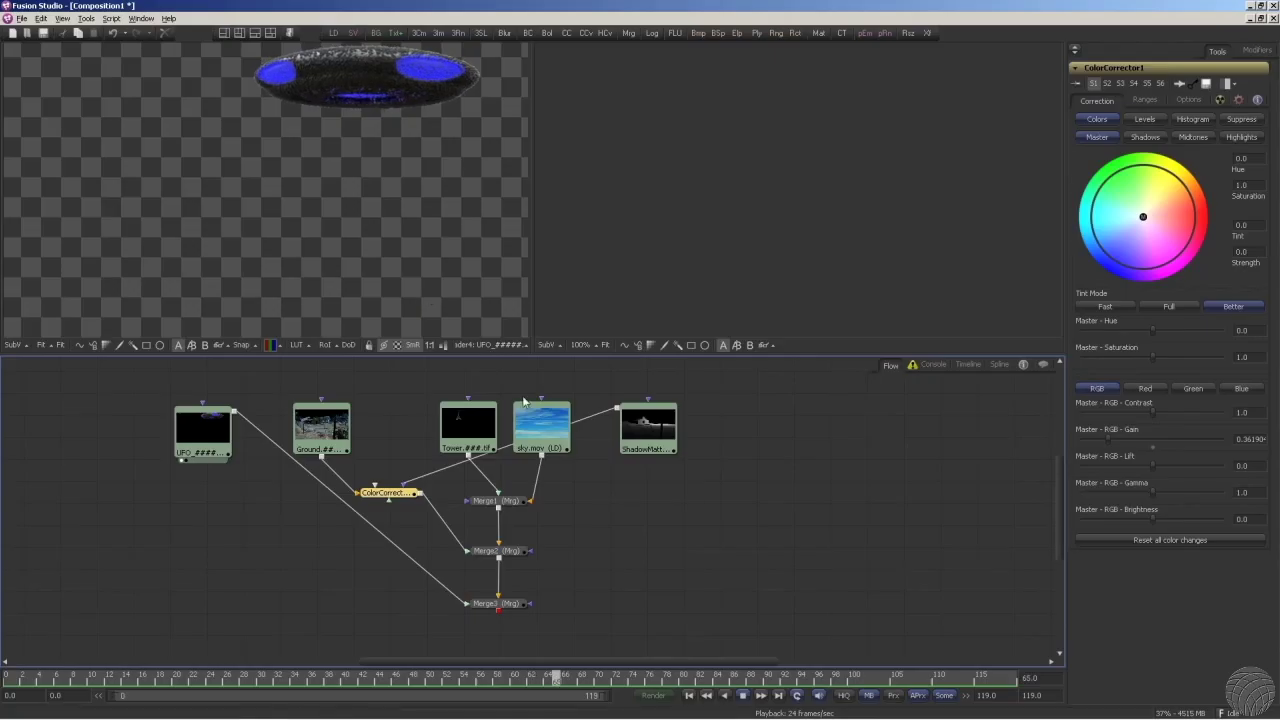
View the Ground, sky.mov and Tower footage individually, ending on the Eiffel Tower alone.
left_click_drag(327, 433, 298, 198)
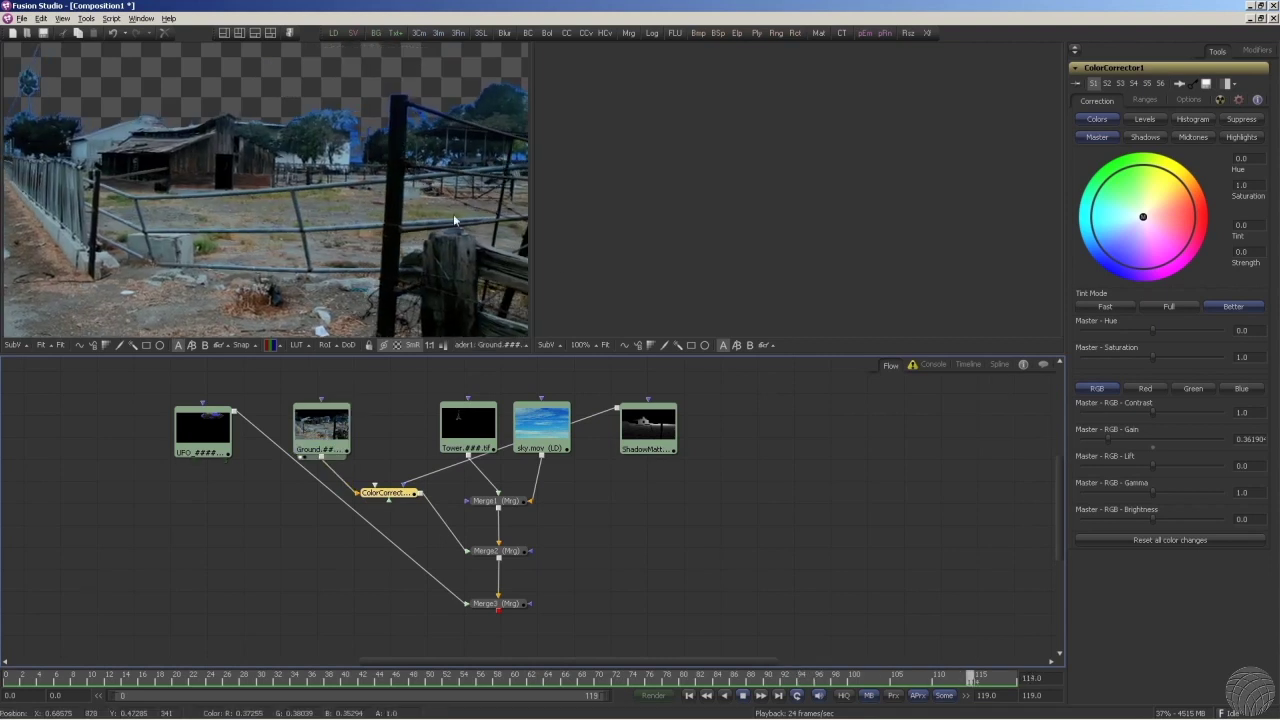
key("1")
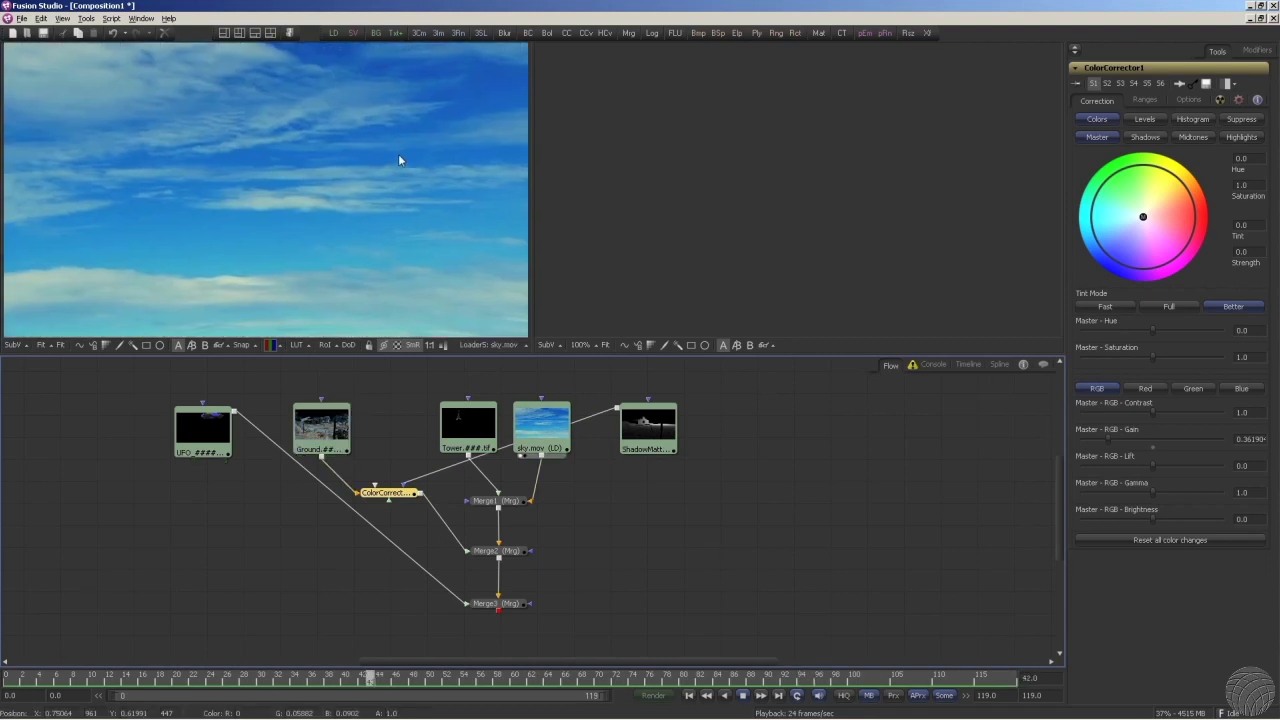
left_click_drag(478, 410, 416, 241)
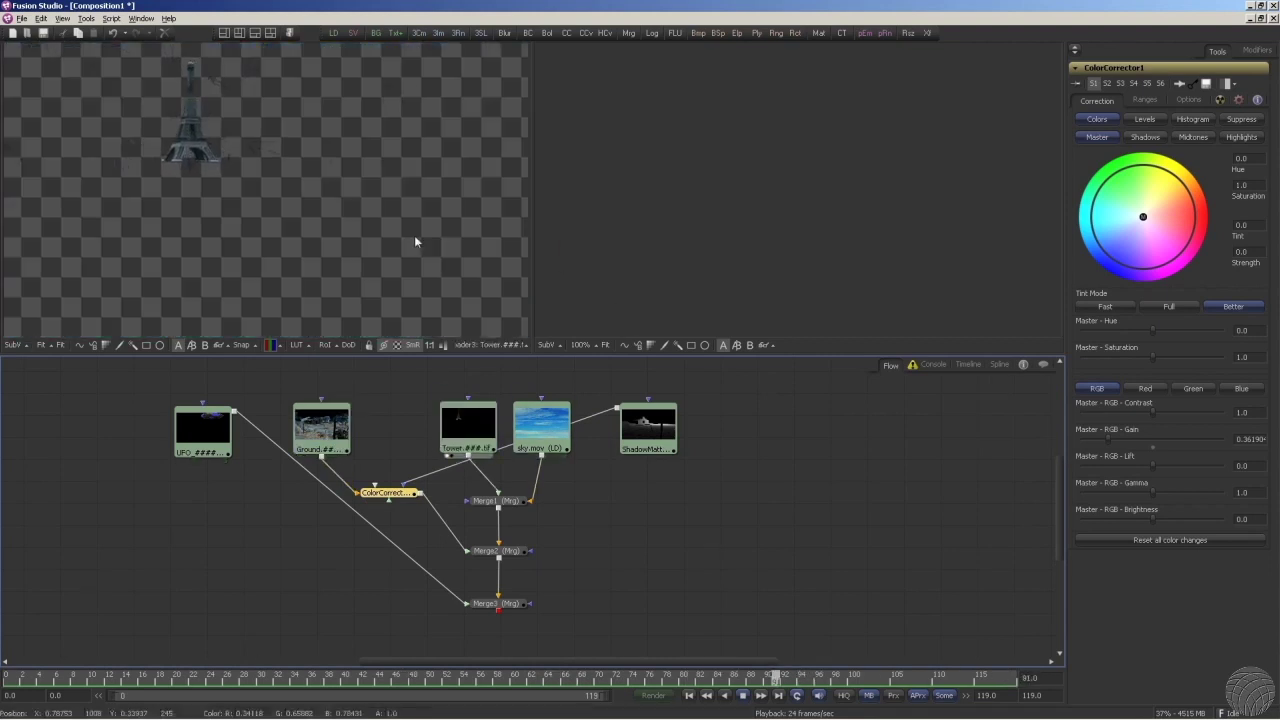